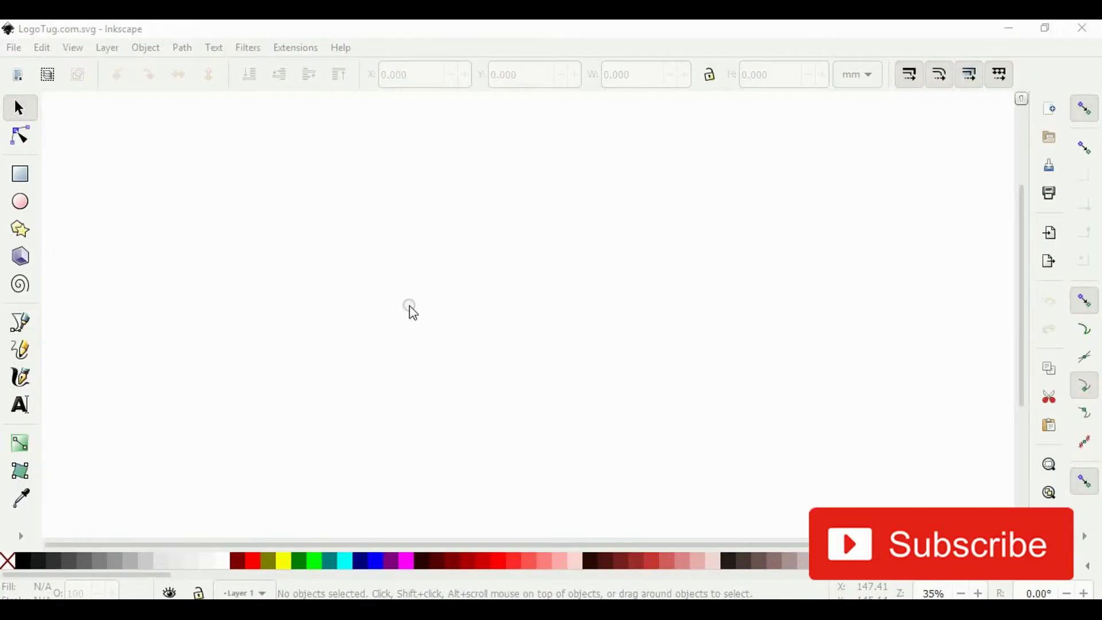
# Draw a rectangle near the canvas centre and convert it to a path
pyautogui.click(22, 175)
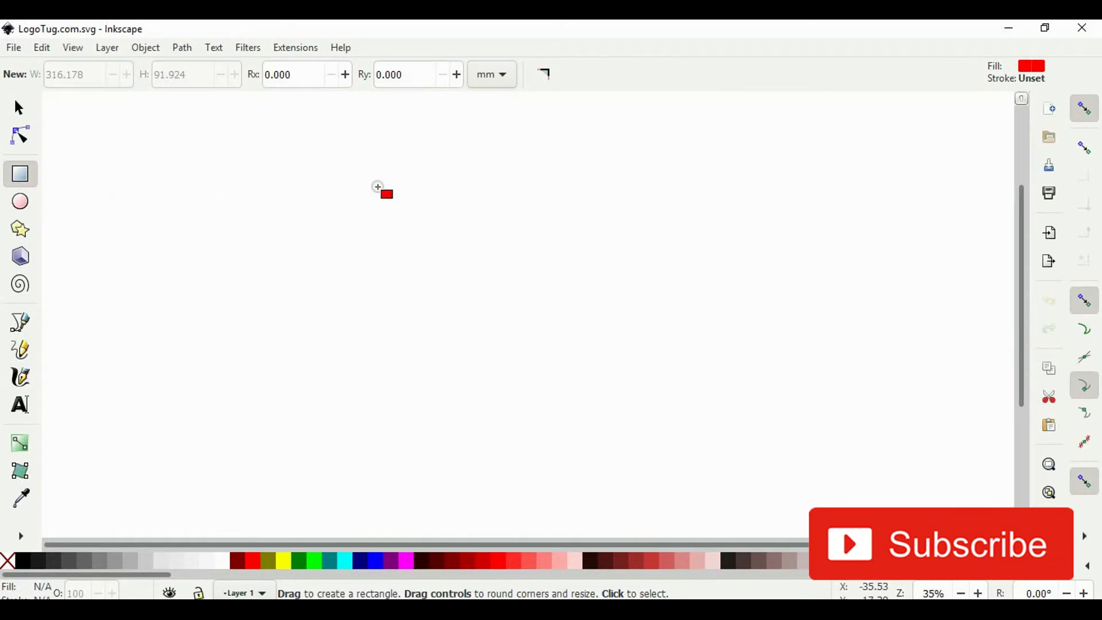
pyautogui.moveTo(376, 187)
pyautogui.mouseDown()
pyautogui.moveTo(563, 355)
pyautogui.moveTo(565, 380)
pyautogui.mouseUp()
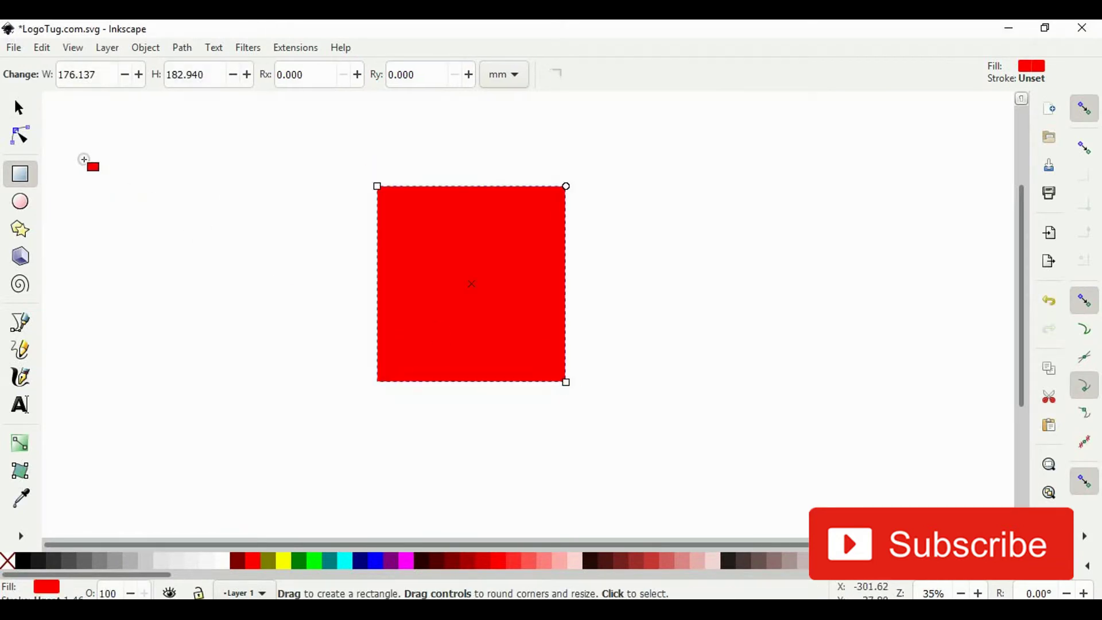
pyautogui.click(19, 107)
pyautogui.moveTo(493, 298); pyautogui.dragTo(495, 303)
pyautogui.click(185, 48)
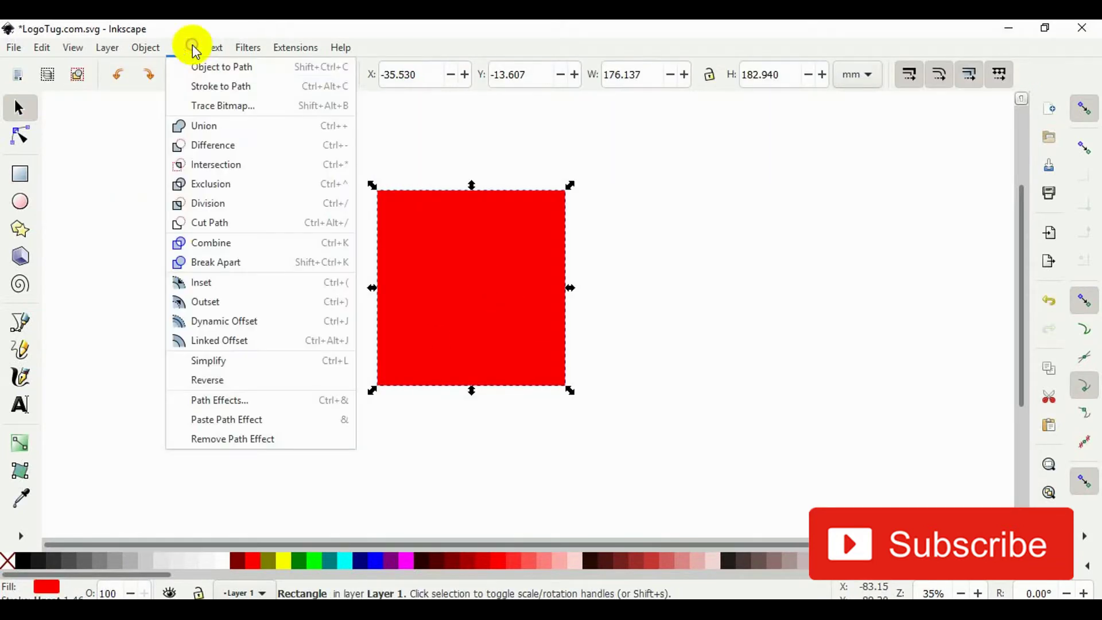
pyautogui.click(201, 67)
# Add midpoint nodes on the bottom and top edges and pull both down into a chevron
pyautogui.press('n')
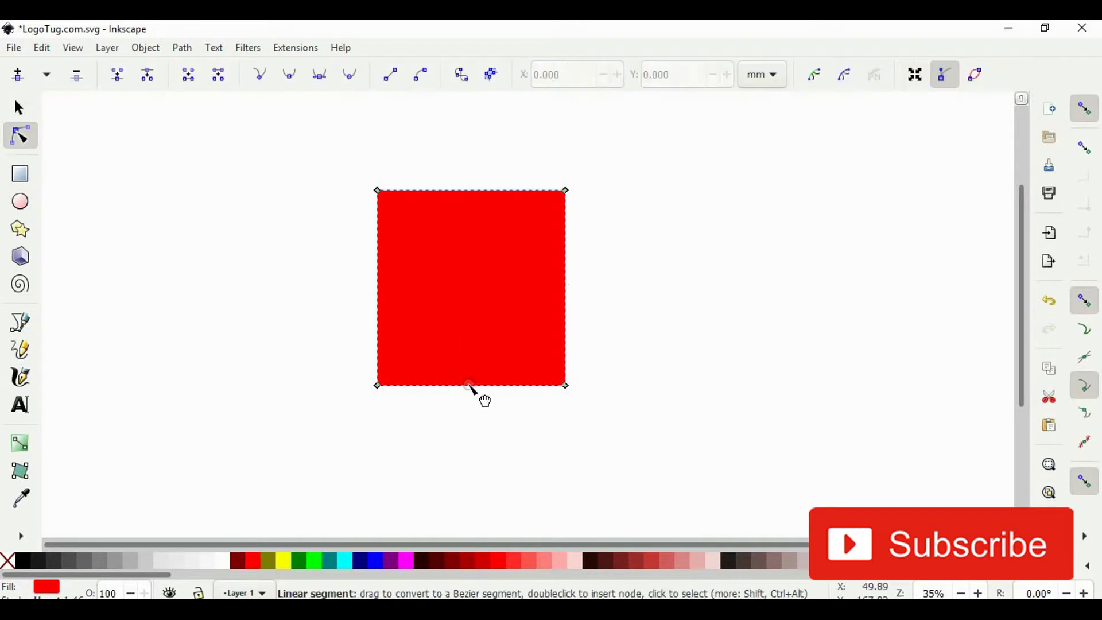
pyautogui.click(469, 385)
pyautogui.doubleClick(469, 385)
pyautogui.moveTo(469, 385); pyautogui.dragTo(471, 451)
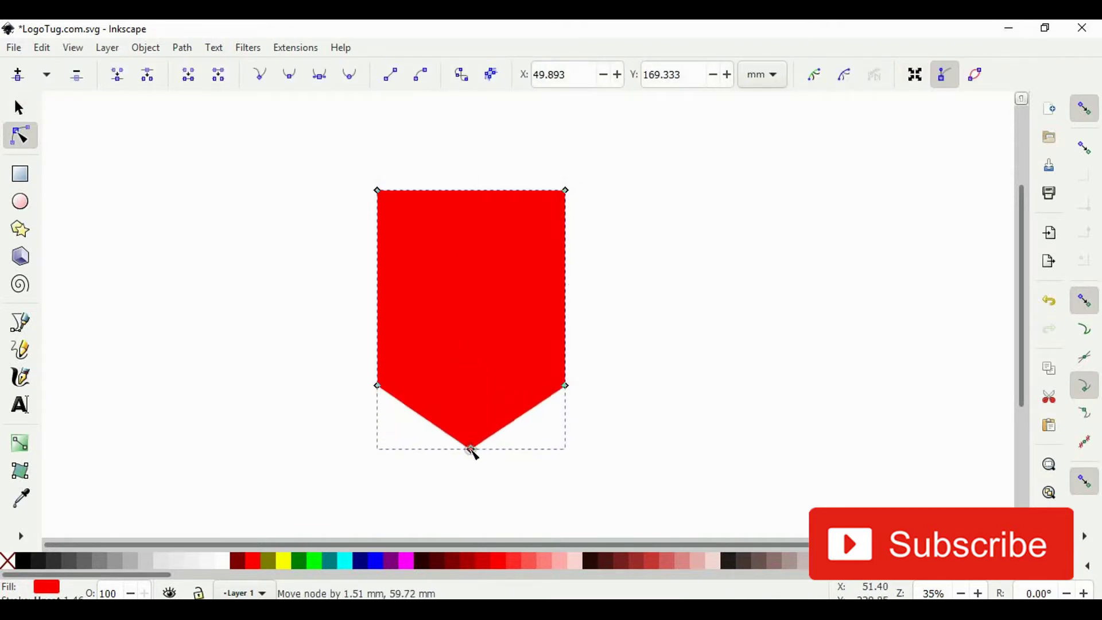
pyautogui.doubleClick(467, 191)
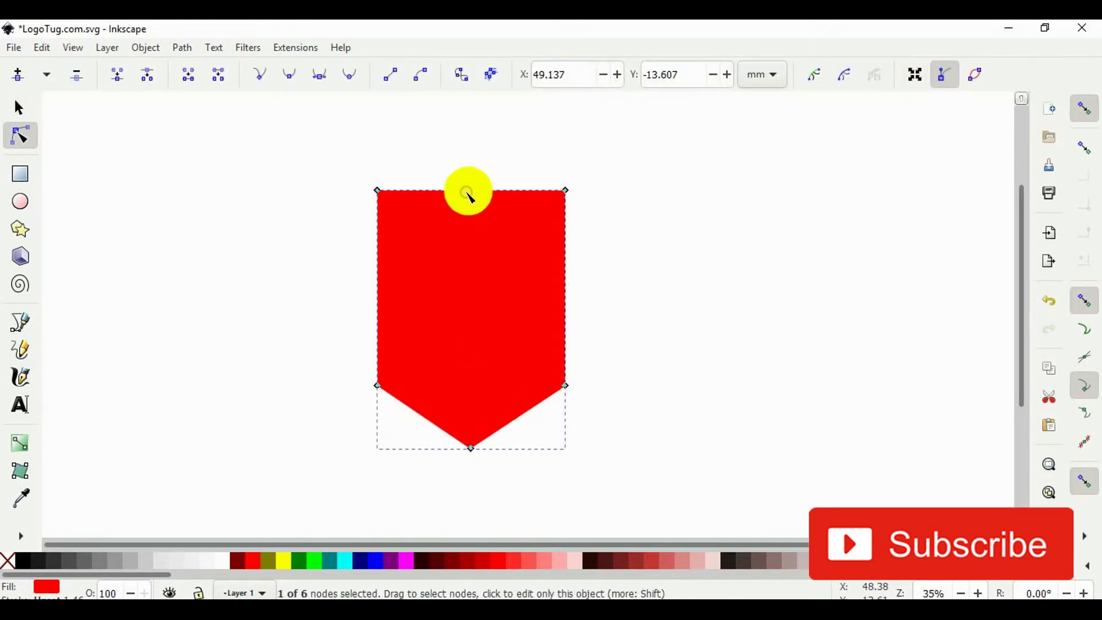
pyautogui.moveTo(467, 191); pyautogui.dragTo(469, 255)
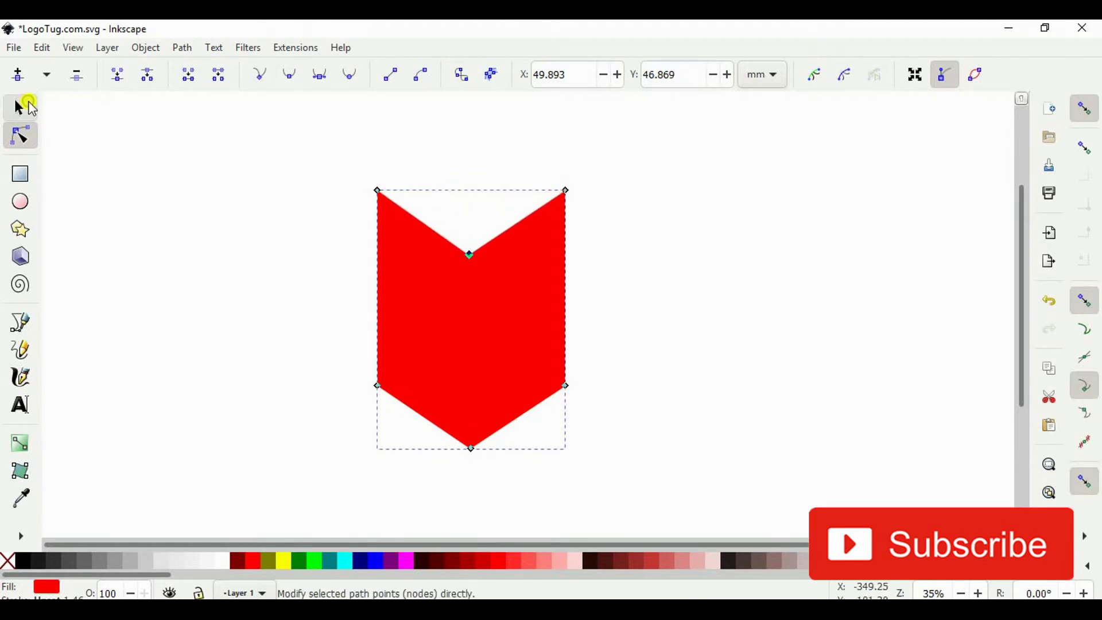
# Fill the chevron shape navy blue
pyautogui.click(21, 107)
pyautogui.click(373, 239)
pyautogui.click(561, 377)
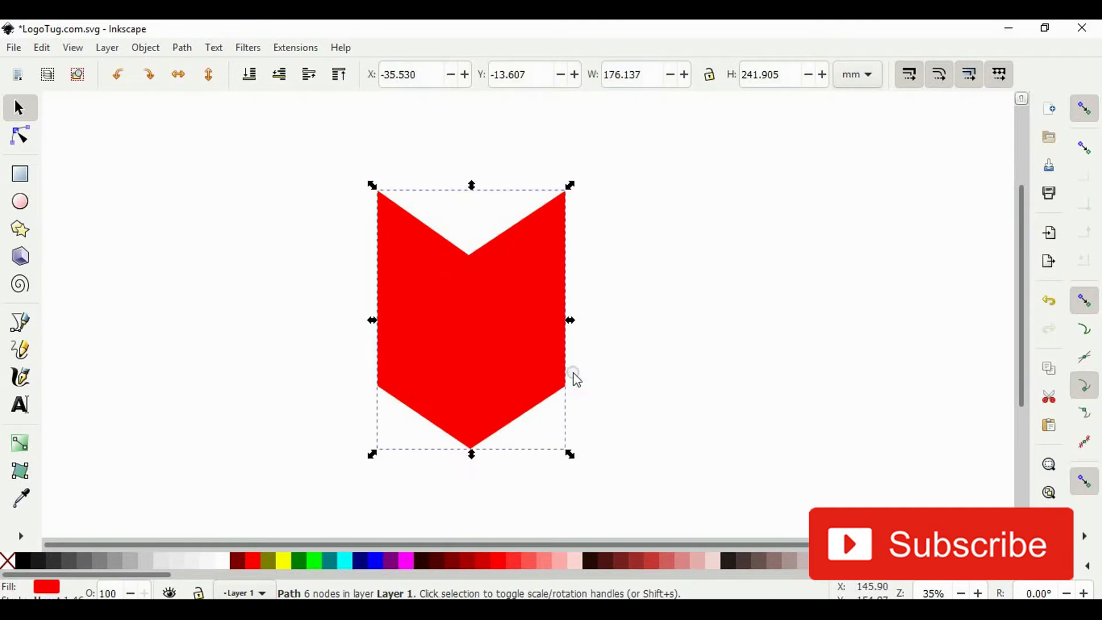
pyautogui.click(361, 560)
# Select the chevron's three lower nodes and raise them two Shift+Up steps
pyautogui.click(653, 360)
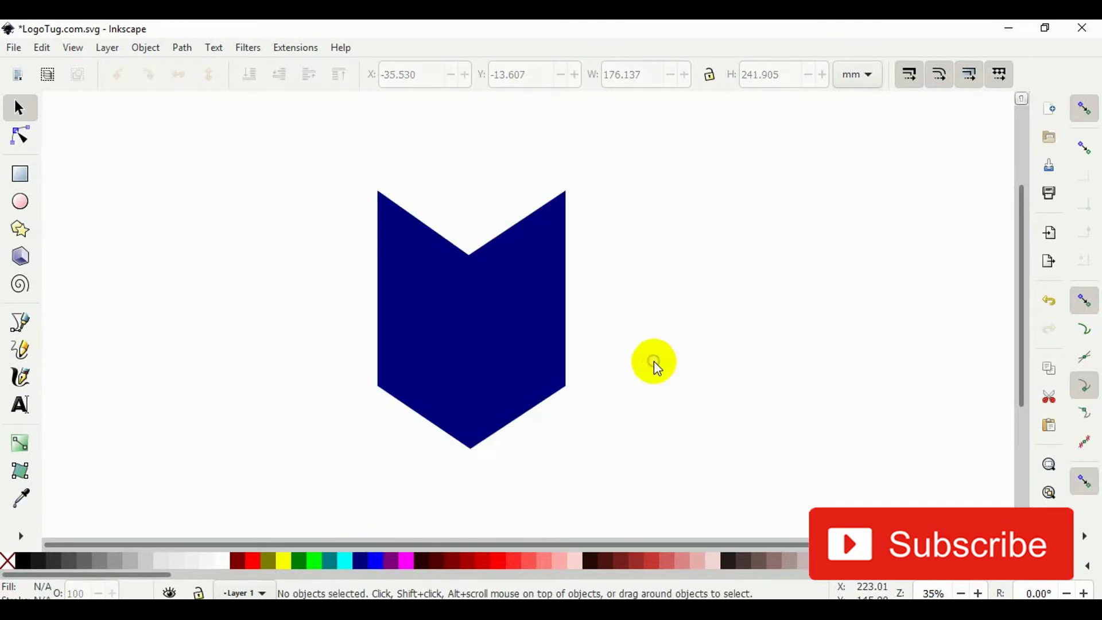
pyautogui.click(475, 363)
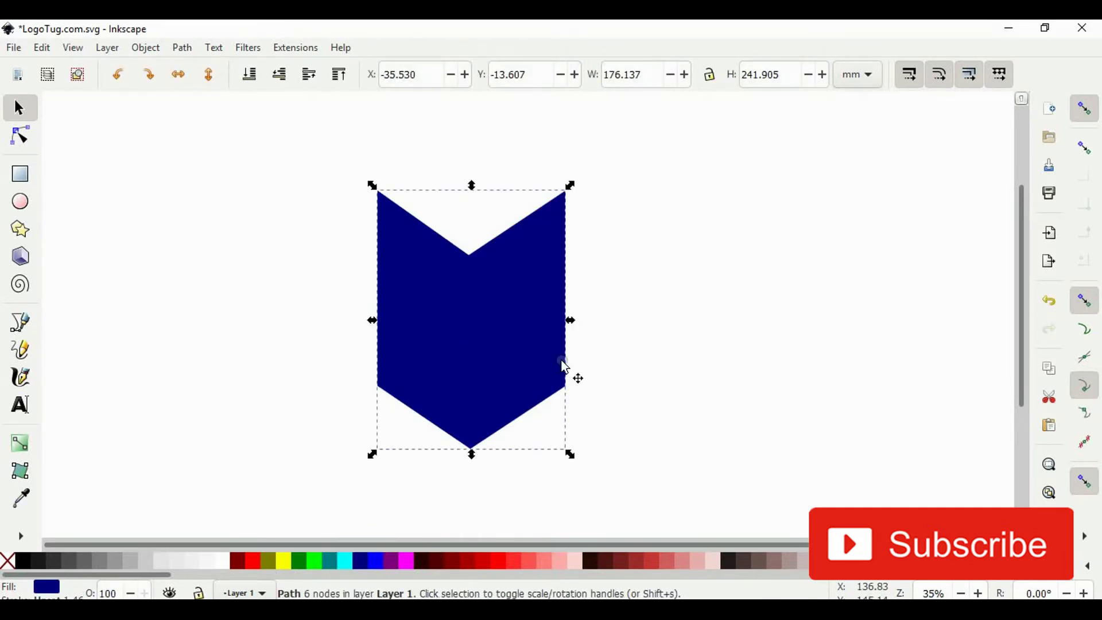
pyautogui.doubleClick(499, 366)
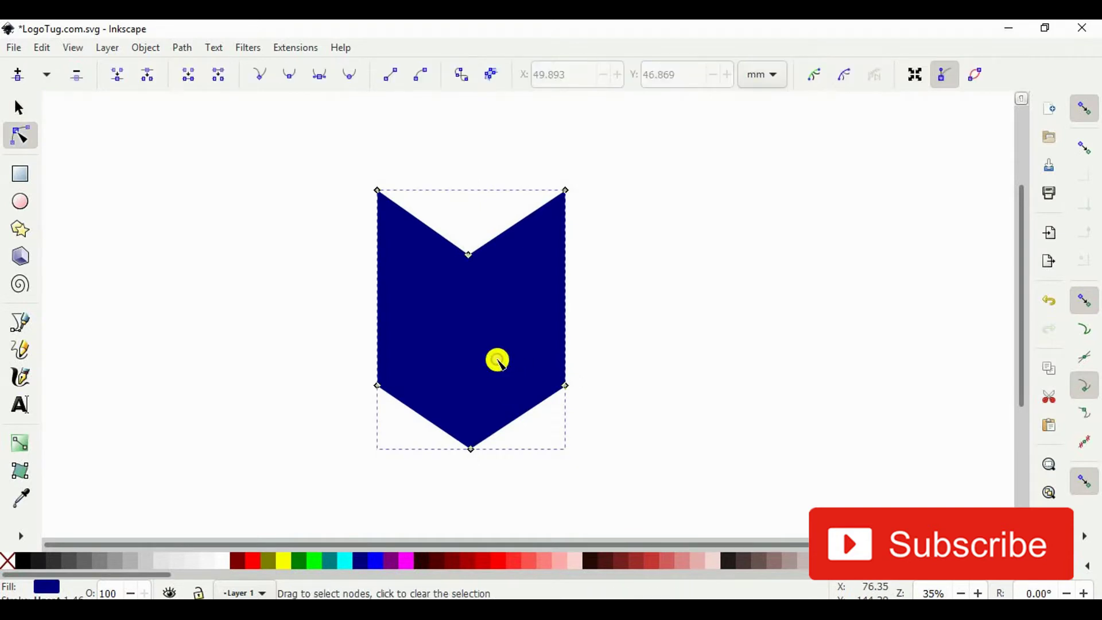
pyautogui.moveTo(637, 482); pyautogui.dragTo(275, 352)
pyautogui.hotkey('shift', 'Up')
pyautogui.hotkey('shift', 'Up')
pyautogui.hotkey('shift', 'Up')
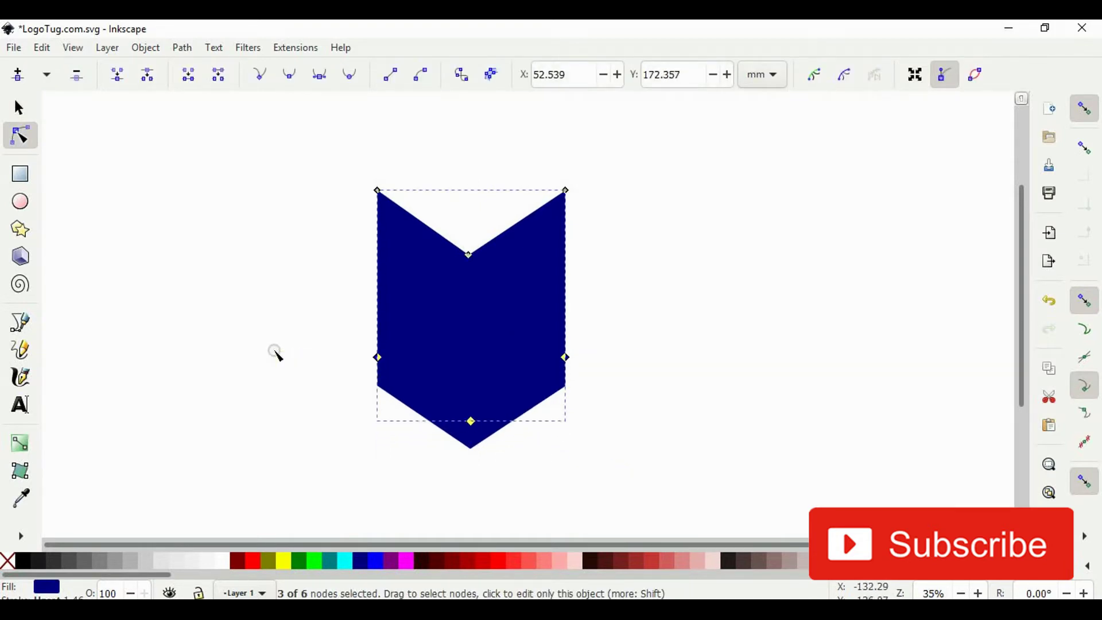
pyautogui.hotkey('shift', 'Up')
pyautogui.hotkey('shift', 'Up')
pyautogui.hotkey('shift', 'Up')
pyautogui.hotkey('shift', 'Up')
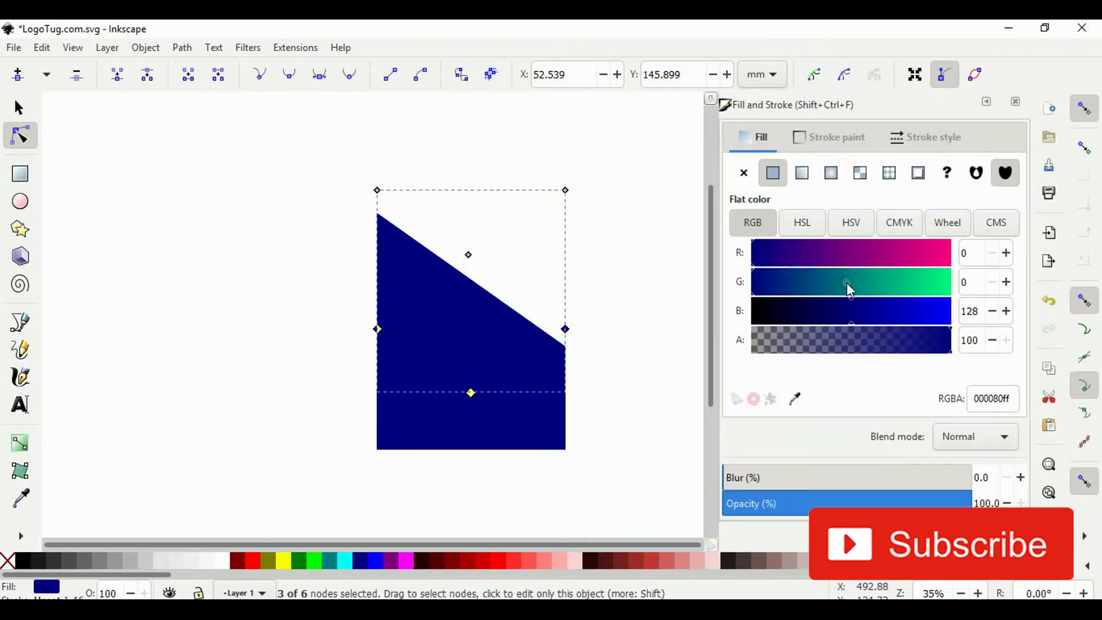
# Lighten the copy's fill to blue 004fafff and reselect the lighter chevron
pyautogui.moveTo(850, 290); pyautogui.dragTo(814, 281)
pyautogui.moveTo(902, 314); pyautogui.dragTo(887, 321)
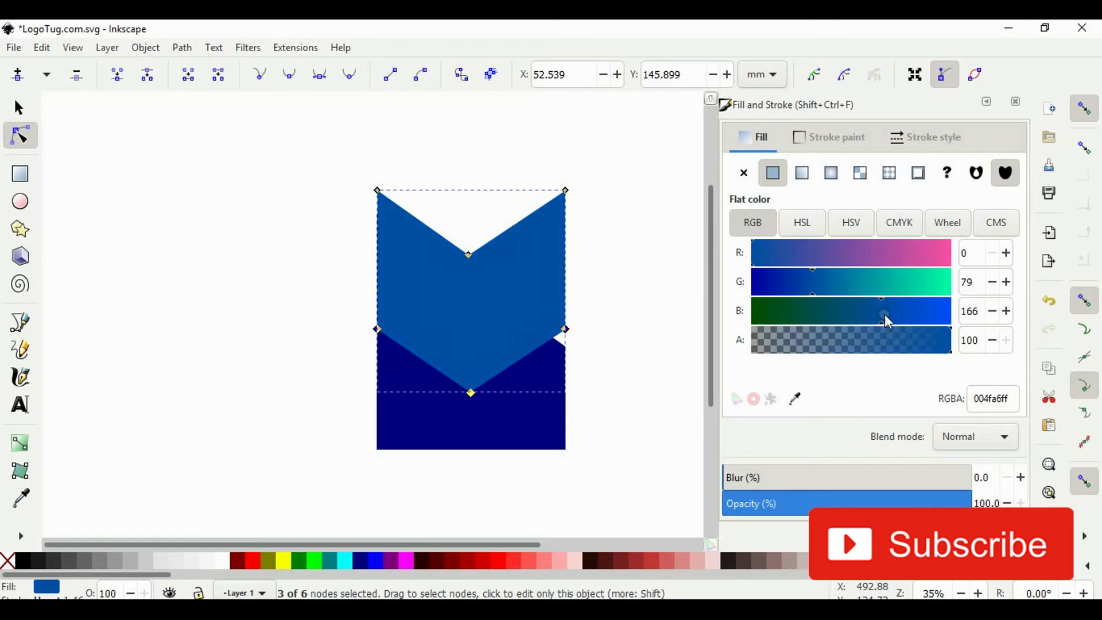
pyautogui.click(17, 109)
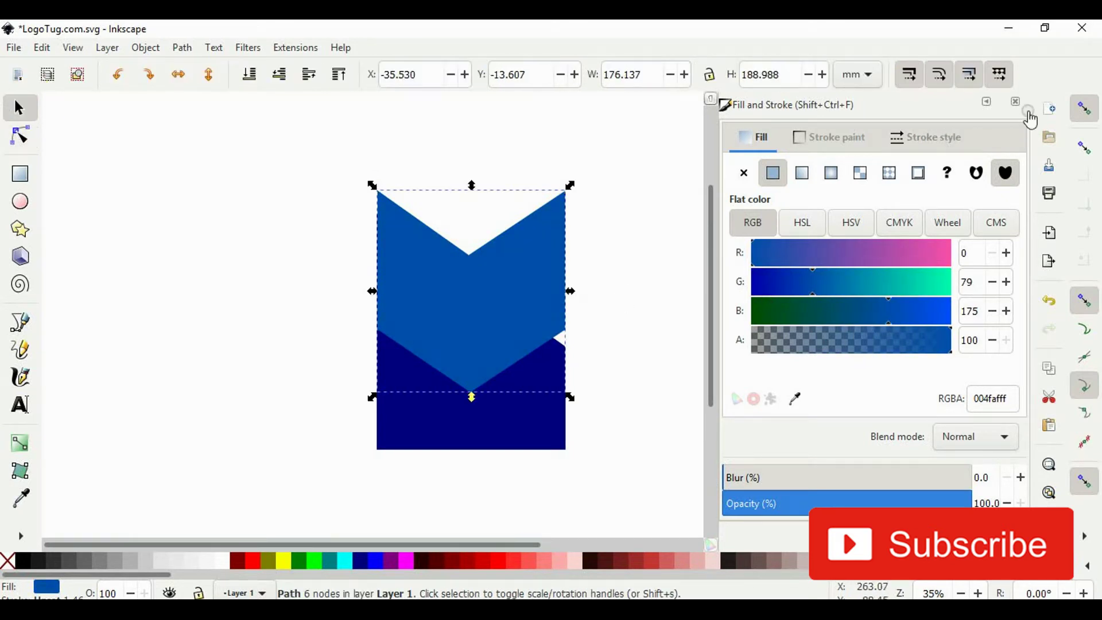
pyautogui.click(1015, 102)
pyautogui.keyDown('ctrl'); pyautogui.scroll(2, 591, 423); pyautogui.keyUp('ctrl')
pyautogui.keyDown('ctrl'); pyautogui.scroll(-2, 592, 426); pyautogui.keyUp('ctrl')
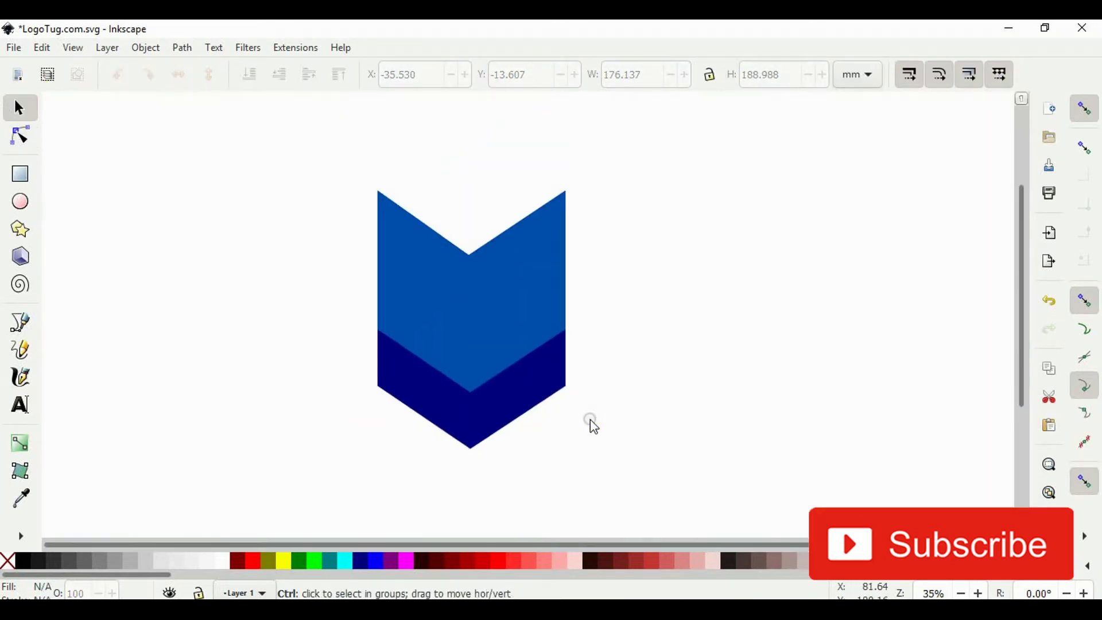
pyautogui.click(492, 349)
# Raise the lighter chevron's three lower nodes by two Shift+Up steps
pyautogui.press('n')
pyautogui.click(19, 108)
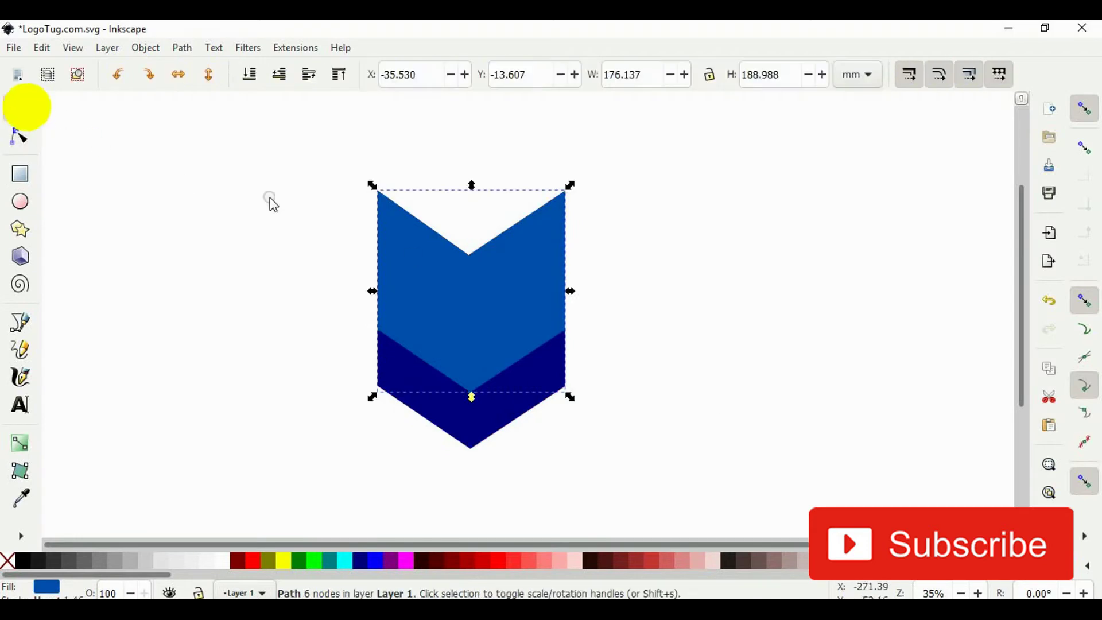
pyautogui.doubleClick(484, 295)
pyautogui.moveTo(654, 403); pyautogui.dragTo(313, 275)
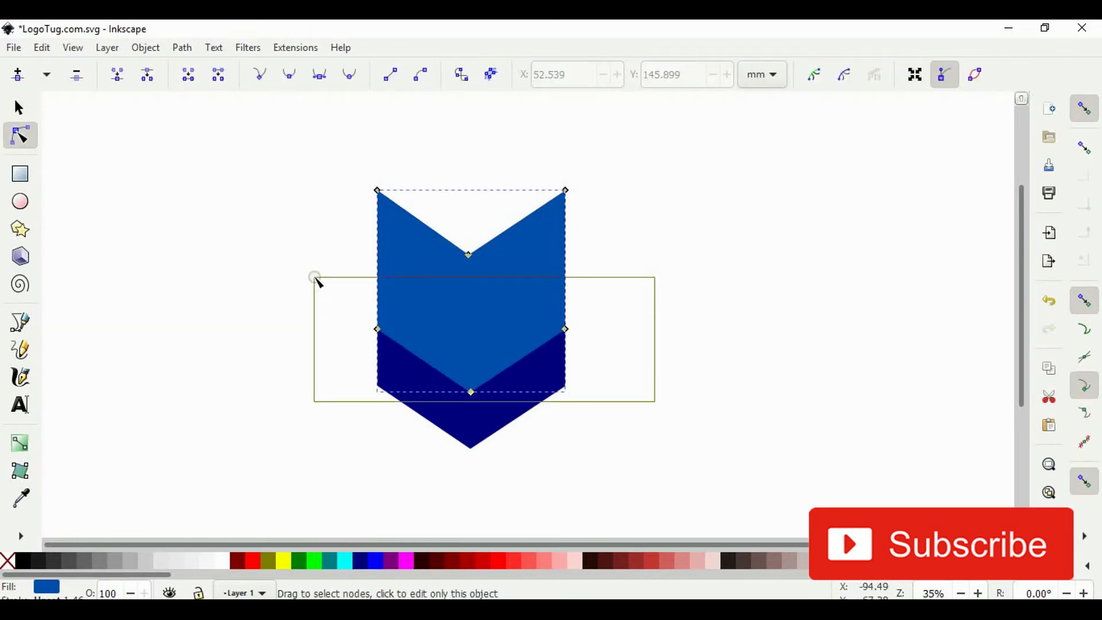
pyautogui.hotkey('shift', 'Up')
pyautogui.hotkey('shift', 'Up')
pyautogui.hotkey('shift', 'Up')
pyautogui.hotkey('shift', 'Up')
pyautogui.hotkey('shift', 'Up')
pyautogui.hotkey('shift', 'Up')
pyautogui.hotkey('shift', 'Up')
pyautogui.hotkey('shift', 'Up')
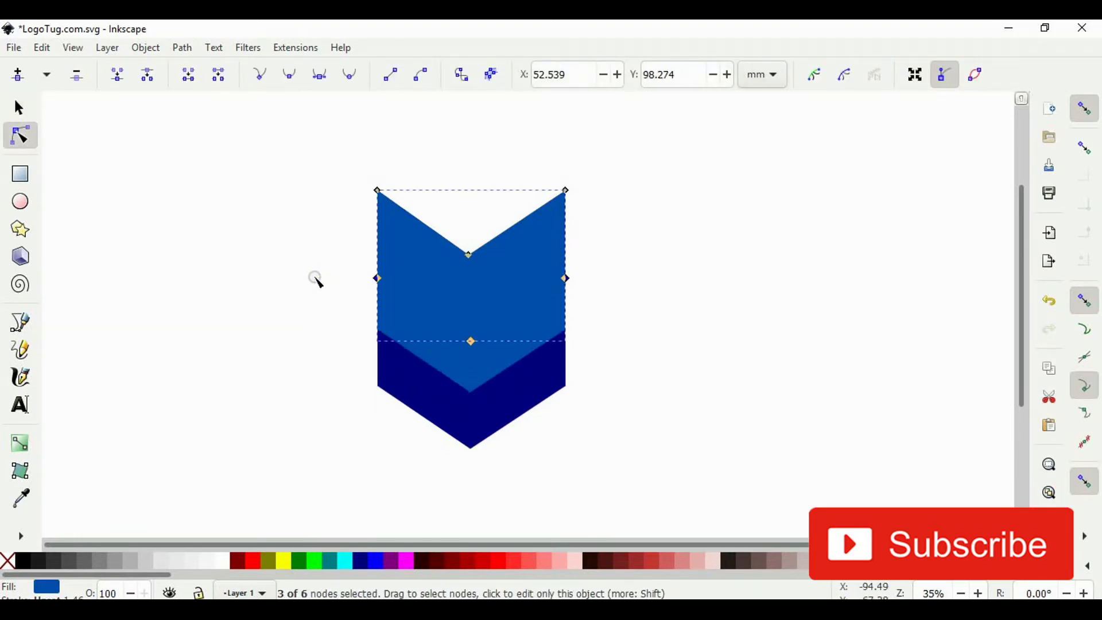
pyautogui.hotkey('shift', 'Up')
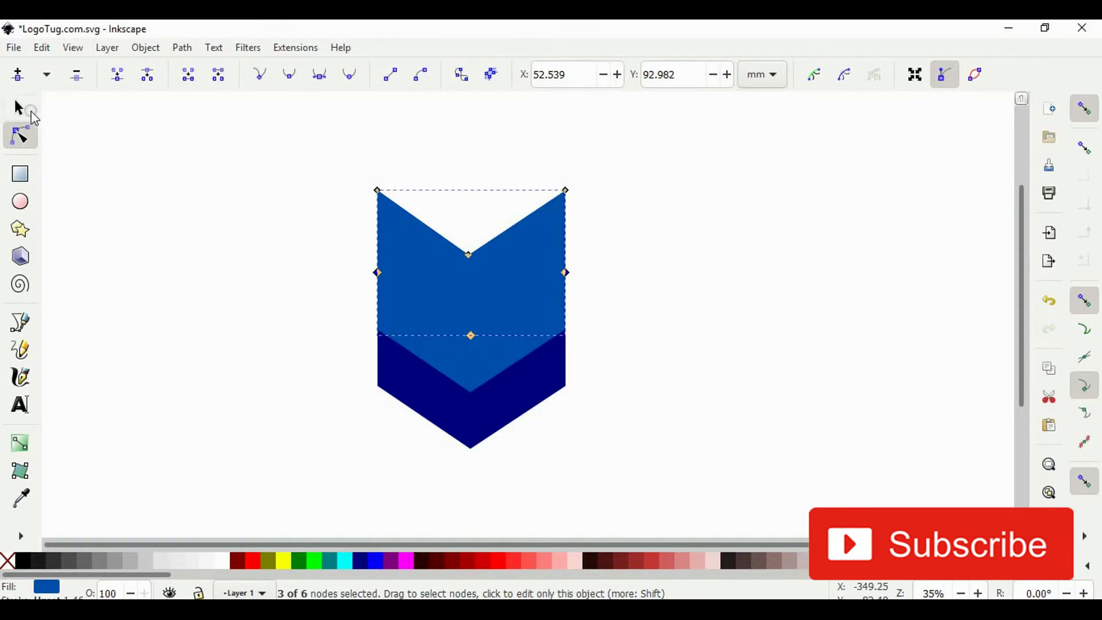
# Fill the top chevron copy orange, then yellow, and try a vertical gradient that gets undone
pyautogui.click(18, 108)
pyautogui.click(147, 177)
pyautogui.click(499, 263)
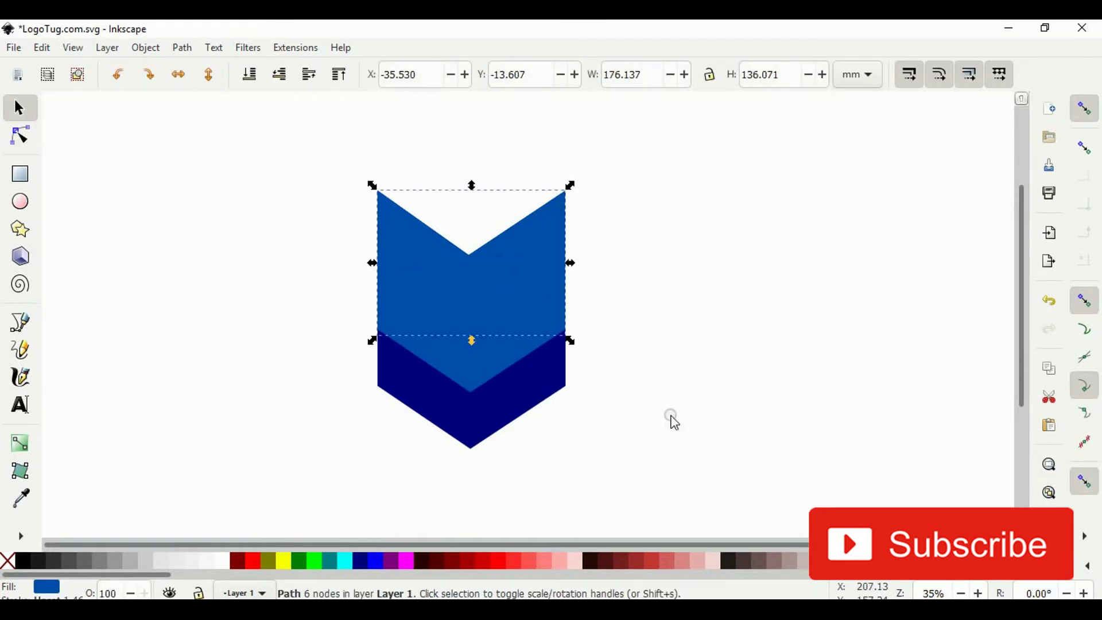
pyautogui.click(947, 561)
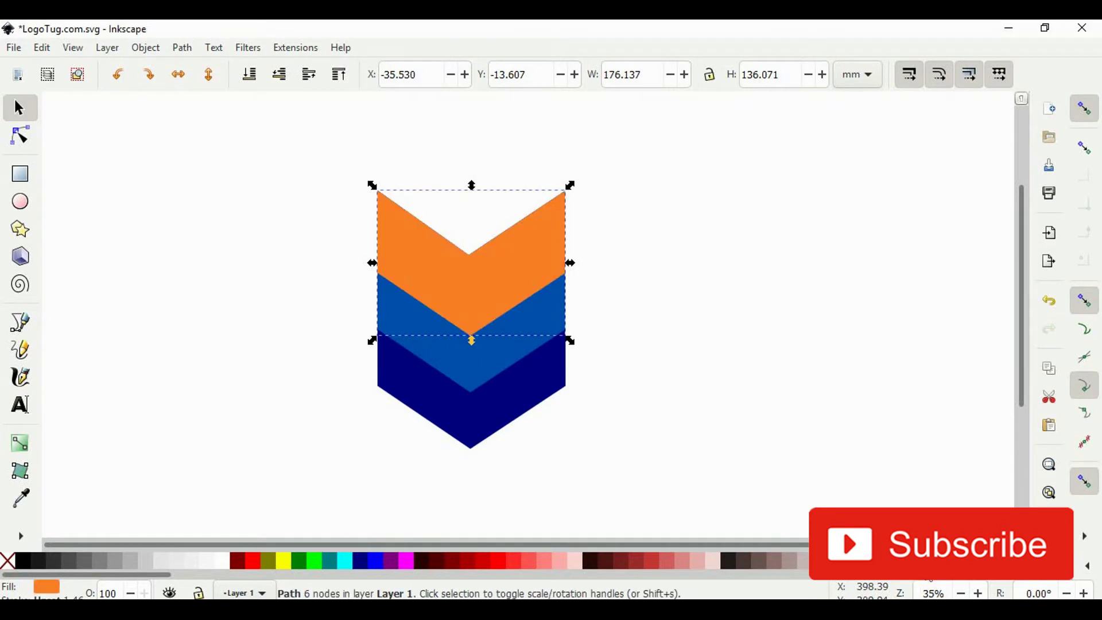
pyautogui.click(785, 418)
pyautogui.click(507, 274)
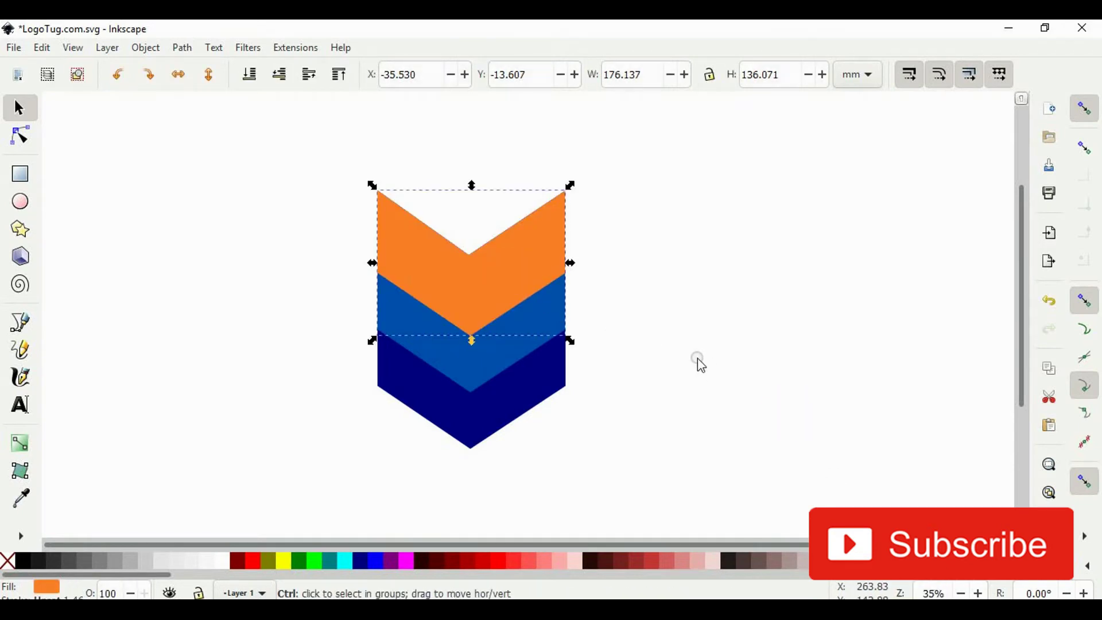
pyautogui.click(283, 561)
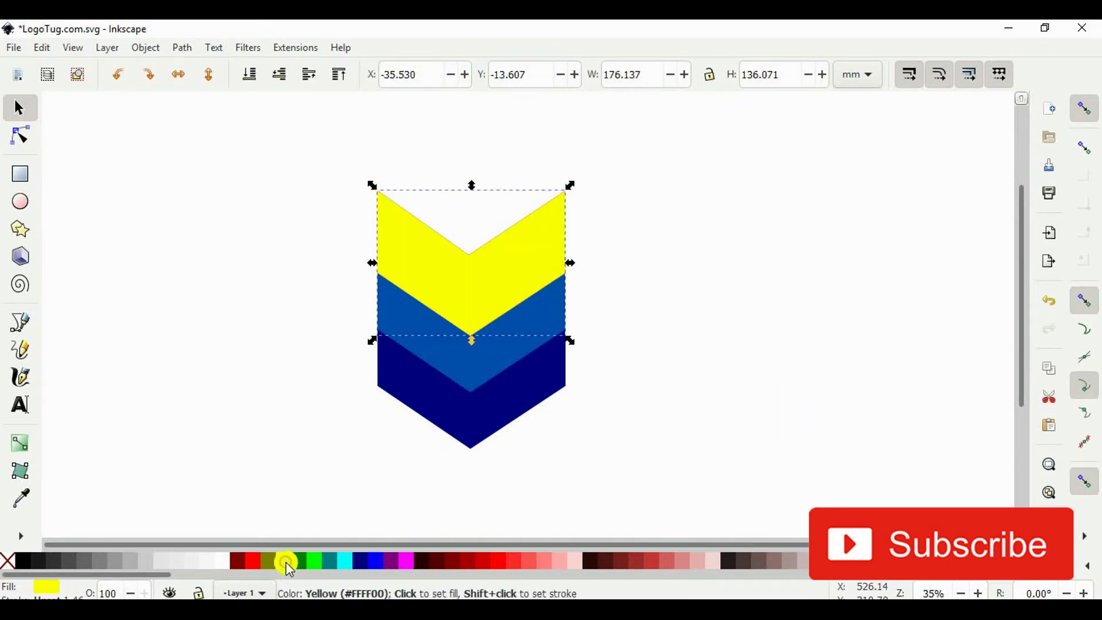
pyautogui.click(20, 443)
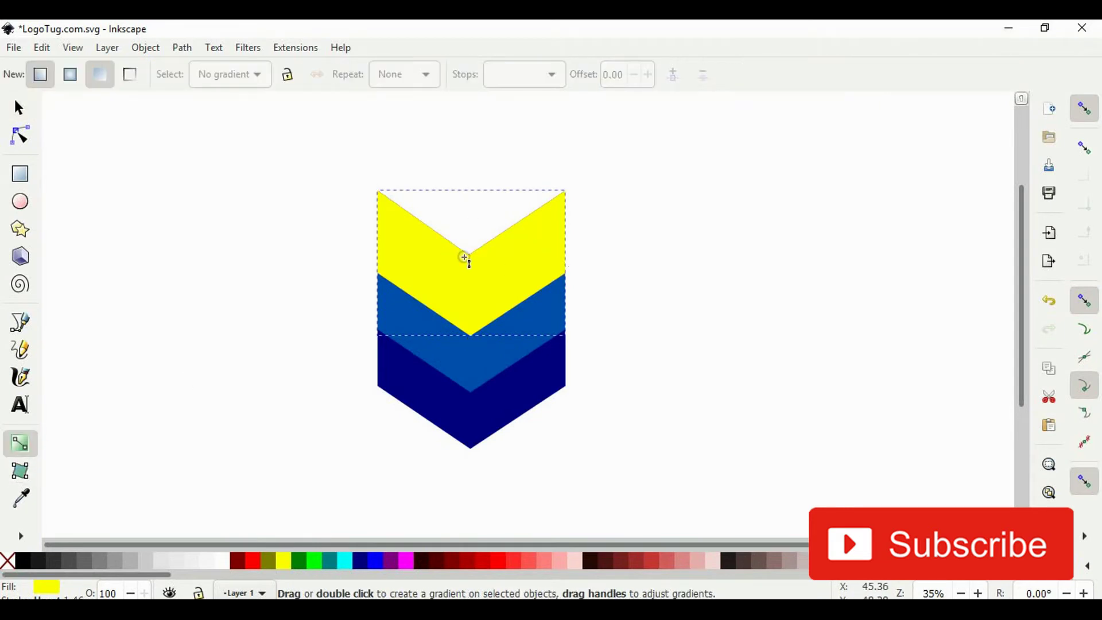
pyautogui.moveTo(465, 257)
pyautogui.mouseDown()
pyautogui.moveTo(467, 320)
pyautogui.moveTo(472, 248)
pyautogui.mouseUp()
pyautogui.hotkey('ctrl', 'z')
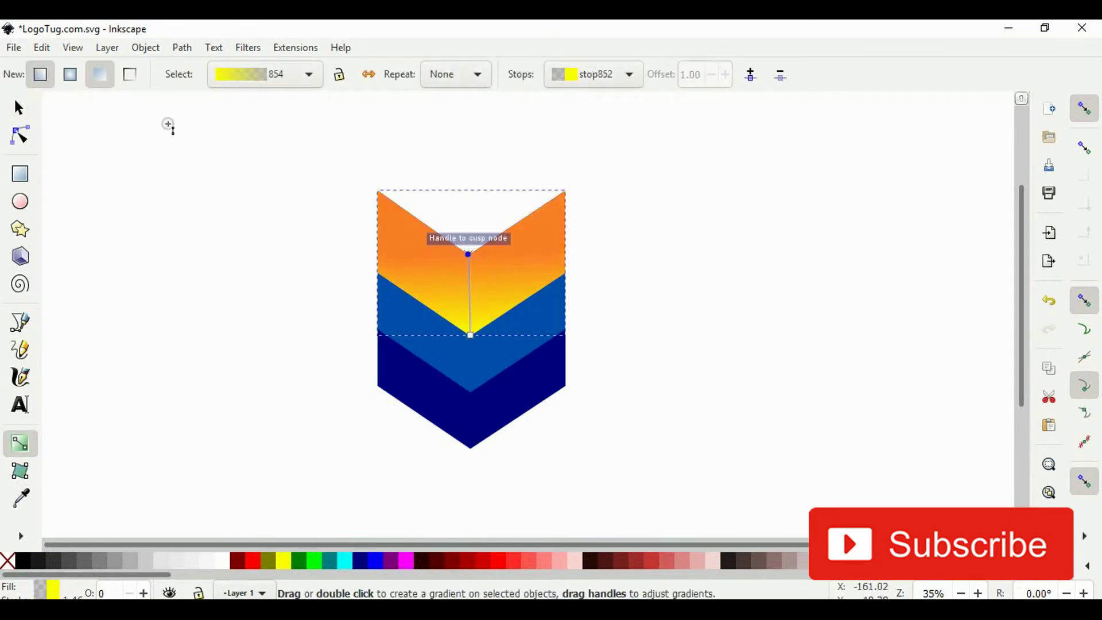
# Select all three chevron layers and drag the bottom handle up to shorten them
pyautogui.click(20, 108)
pyautogui.click(169, 190)
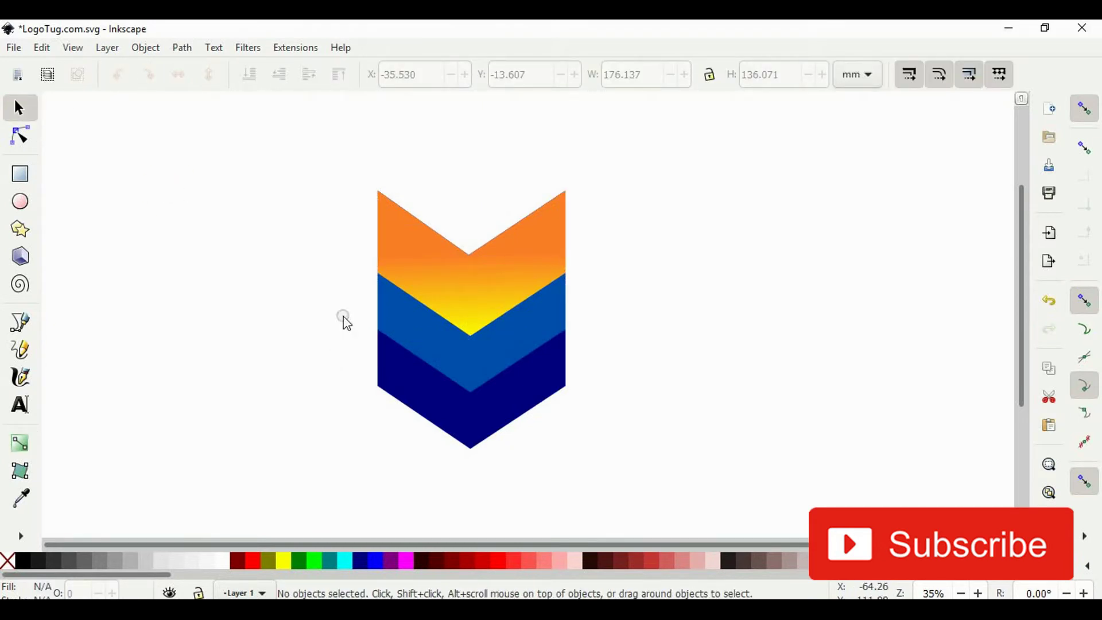
pyautogui.moveTo(273, 140); pyautogui.dragTo(700, 521)
pyautogui.moveTo(476, 459); pyautogui.dragTo(480, 410)
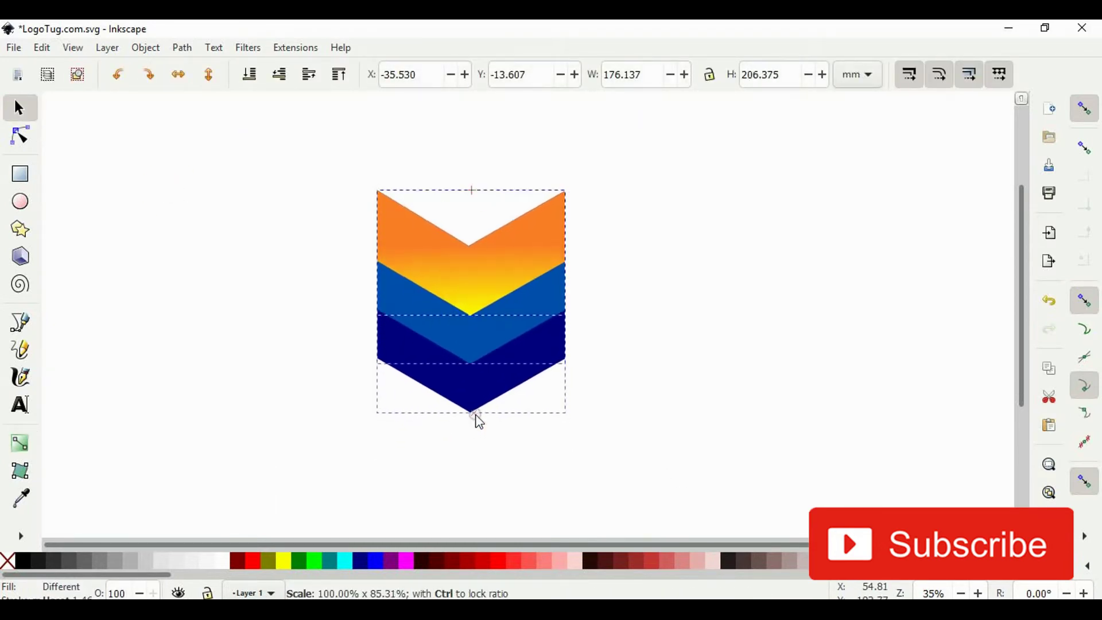
pyautogui.click(710, 448)
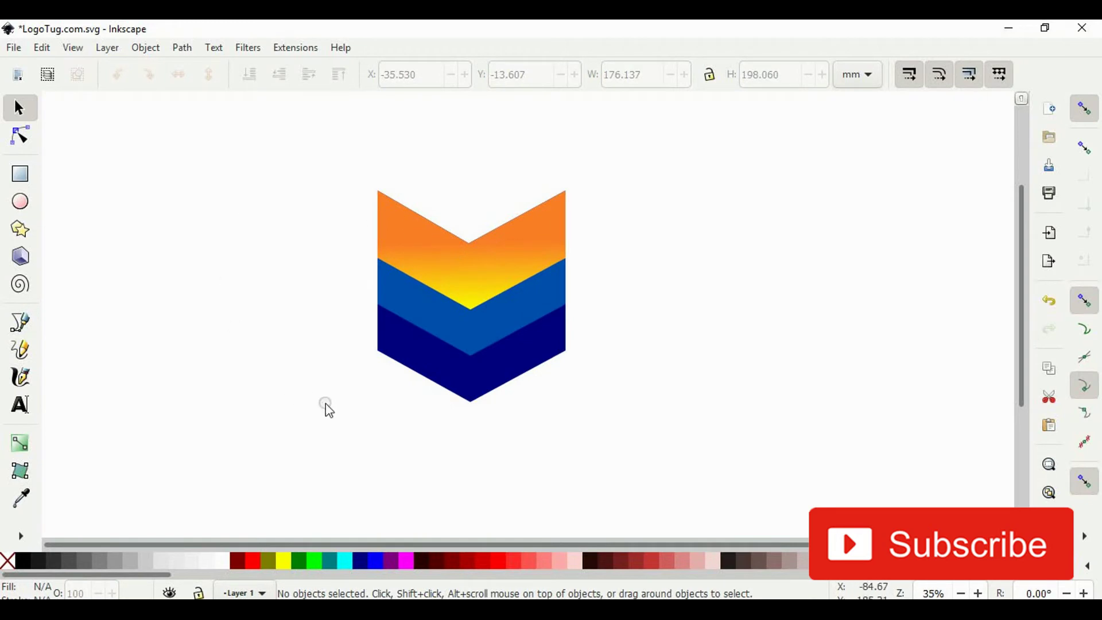
# Draw a yellow circle and green ellipse, then subtract the ellipse to make a crescent
pyautogui.click(20, 202)
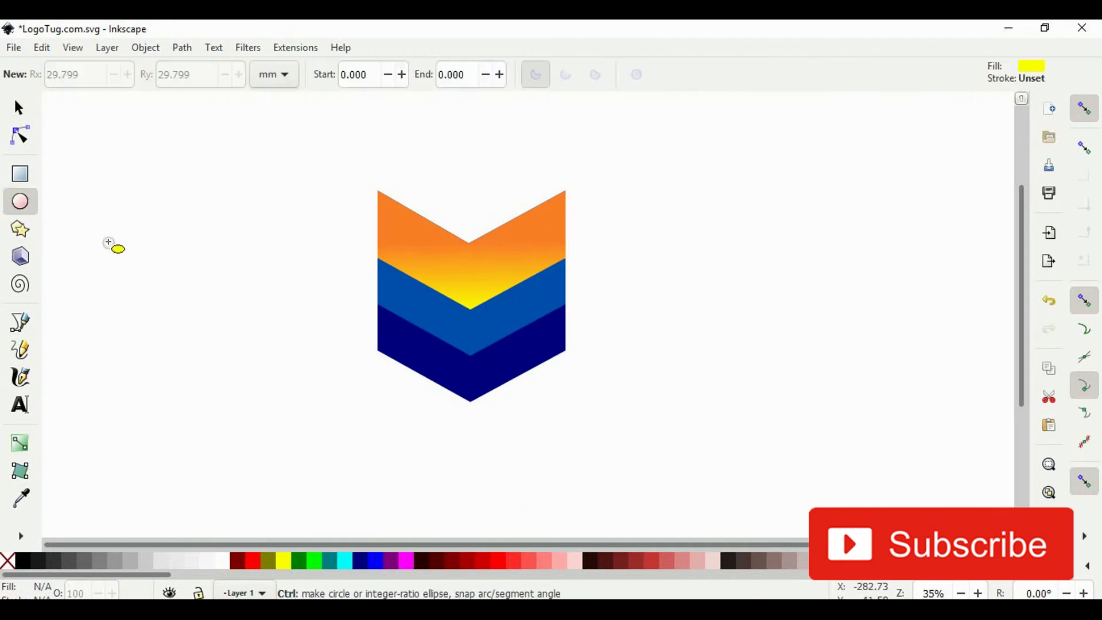
pyautogui.moveTo(109, 241); pyautogui.dragTo(300, 436)
pyautogui.click(18, 107)
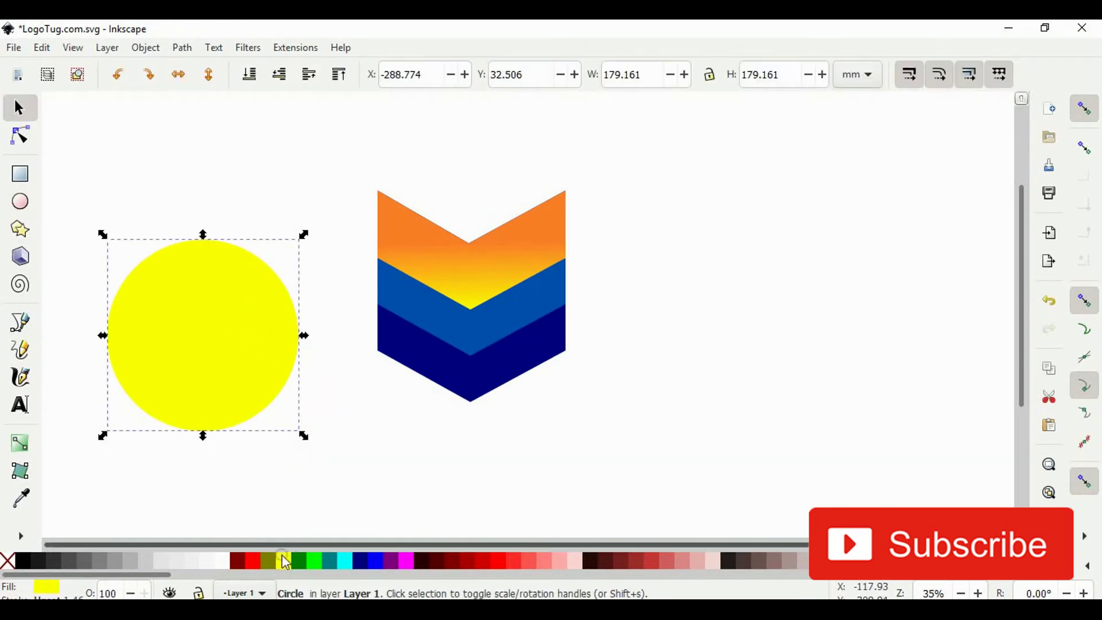
pyautogui.click(300, 561)
pyautogui.moveTo(208, 321); pyautogui.dragTo(246, 313)
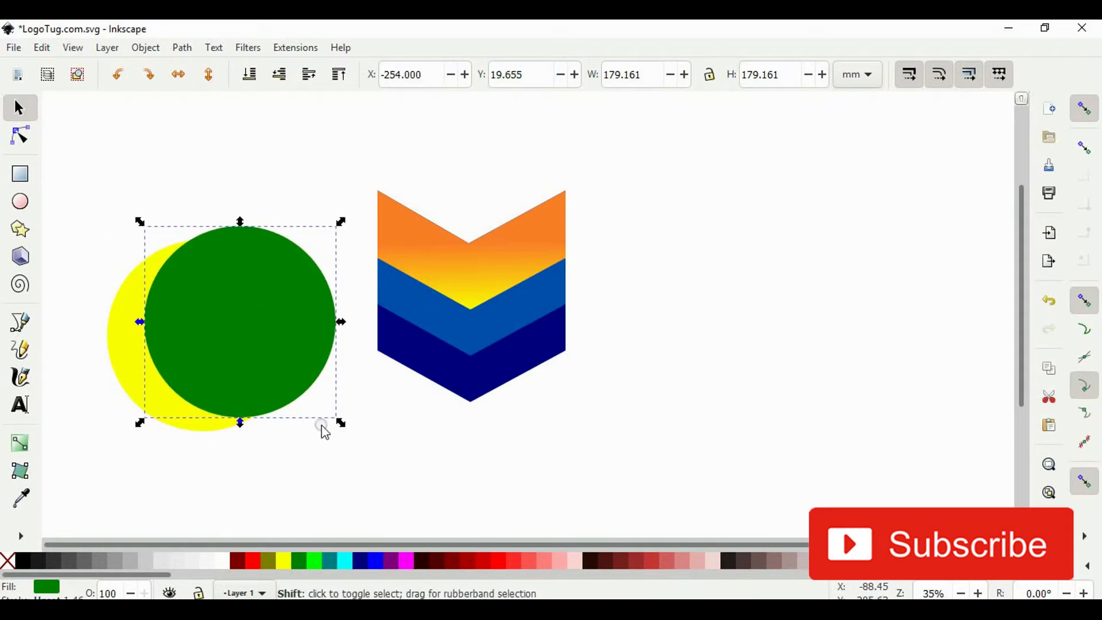
pyautogui.moveTo(246, 423); pyautogui.dragTo(261, 449)
pyautogui.keyDown('shift'); pyautogui.click(123, 339); pyautogui.keyUp('shift')
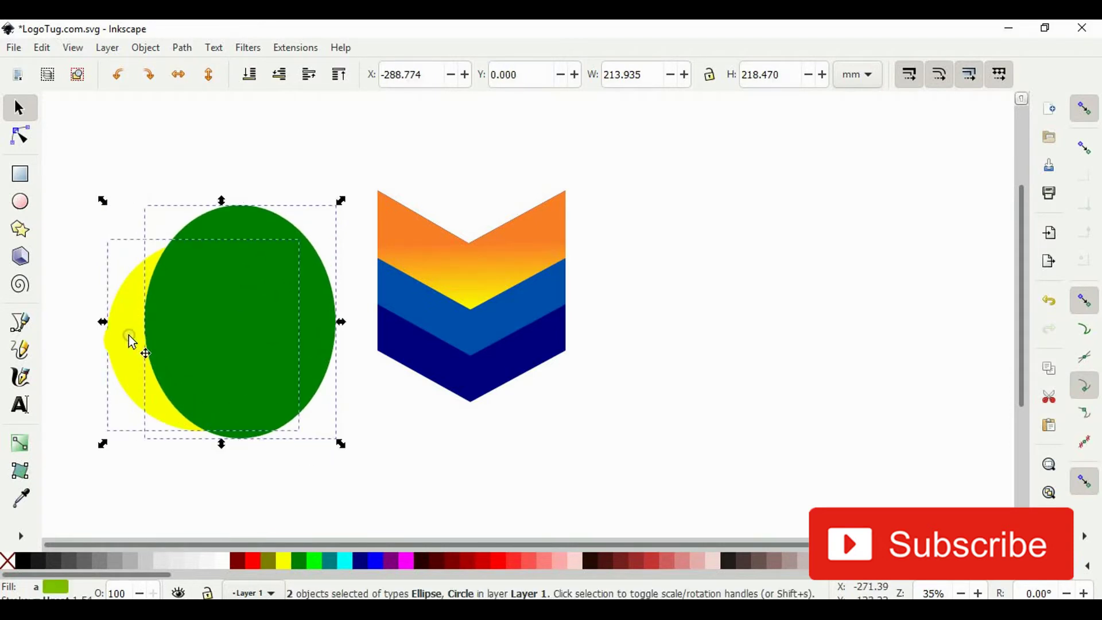
pyautogui.click(188, 49)
pyautogui.click(198, 145)
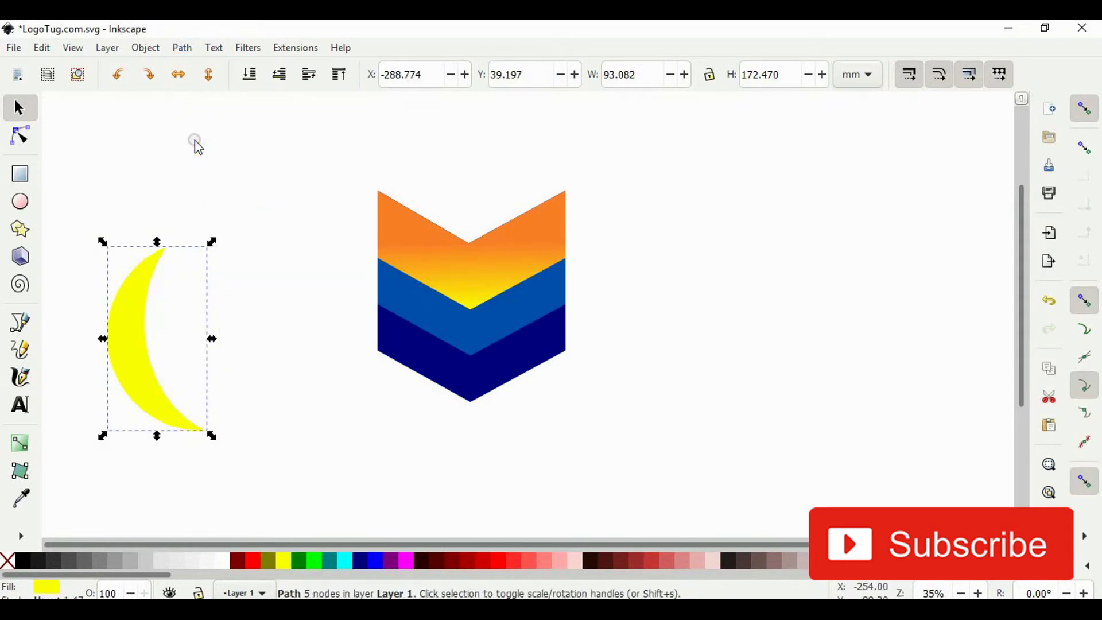
# Move the crescent onto the chevron, scale it to about half size, and rotate it 90°
pyautogui.moveTo(175, 346); pyautogui.dragTo(496, 346)
pyautogui.moveTo(533, 436); pyautogui.dragTo(498, 389)
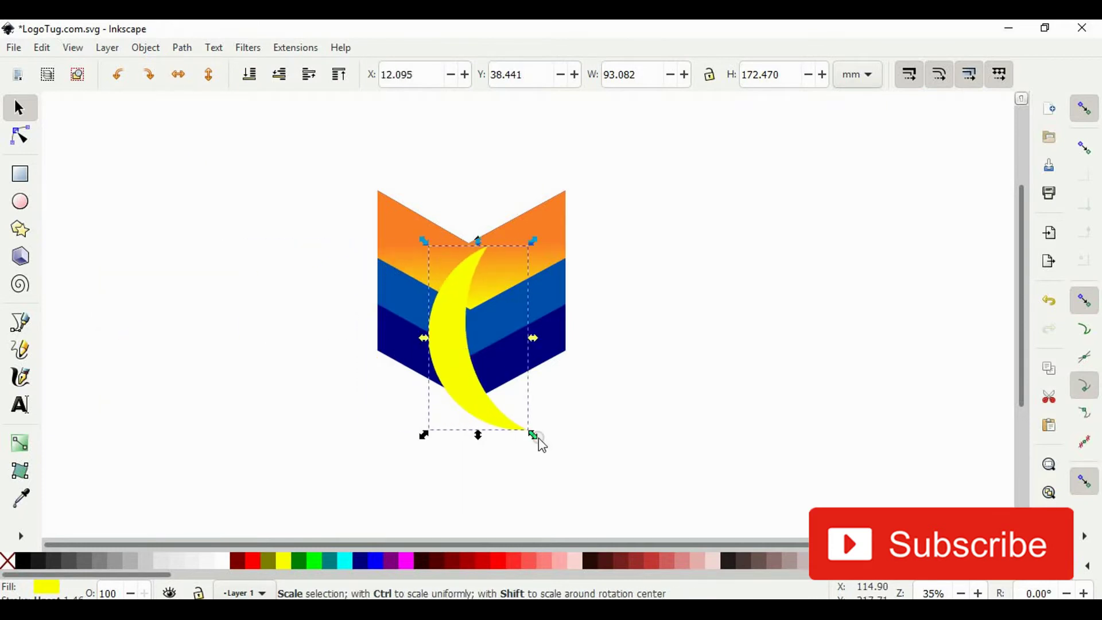
pyautogui.moveTo(467, 349); pyautogui.dragTo(477, 347)
pyautogui.hotkey('shift', 'Right')
pyautogui.hotkey('shift', 'Right')
pyautogui.hotkey('shift', 'Down')
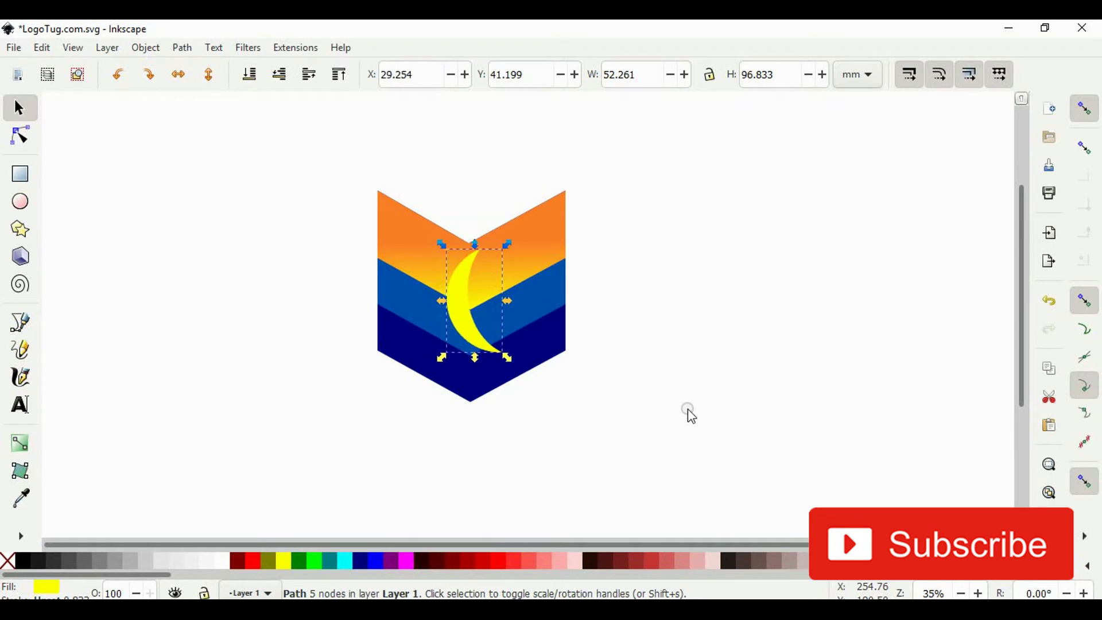
pyautogui.press('Down')
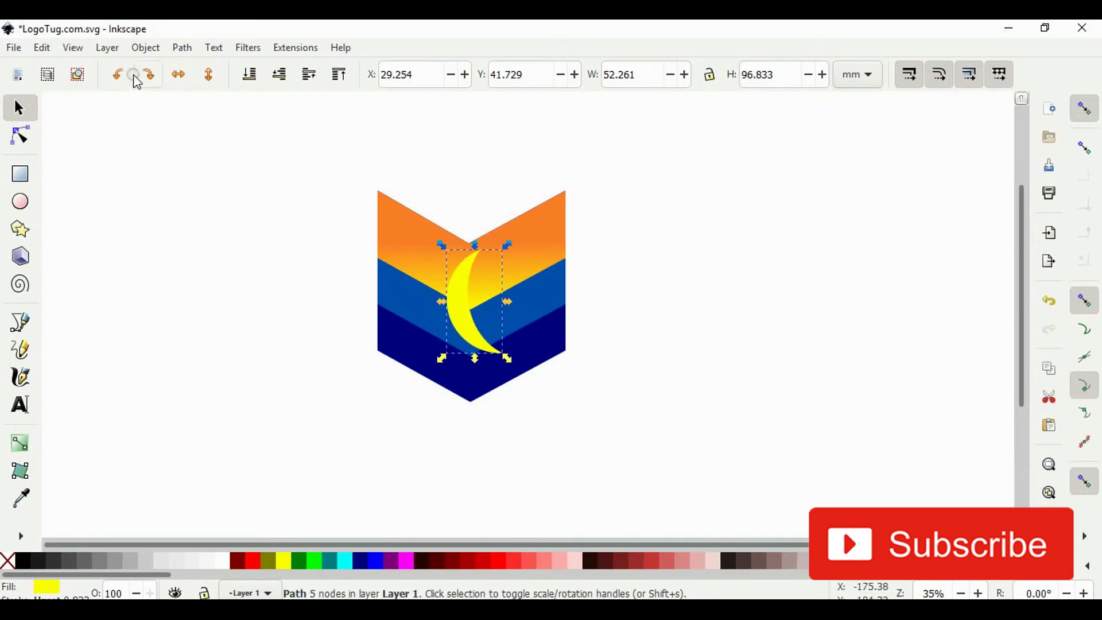
pyautogui.click(154, 81)
pyautogui.moveTo(510, 326)
pyautogui.mouseDown()
pyautogui.moveTo(528, 388)
pyautogui.moveTo(517, 396)
pyautogui.mouseUp()
# Tilt the moon crescent and centre it with the boat crescent on the emblem
pyautogui.click(485, 328)
pyautogui.moveTo(498, 346)
pyautogui.mouseDown()
pyautogui.moveTo(435, 268)
pyautogui.moveTo(446, 244)
pyautogui.moveTo(449, 256)
pyautogui.mouseUp()
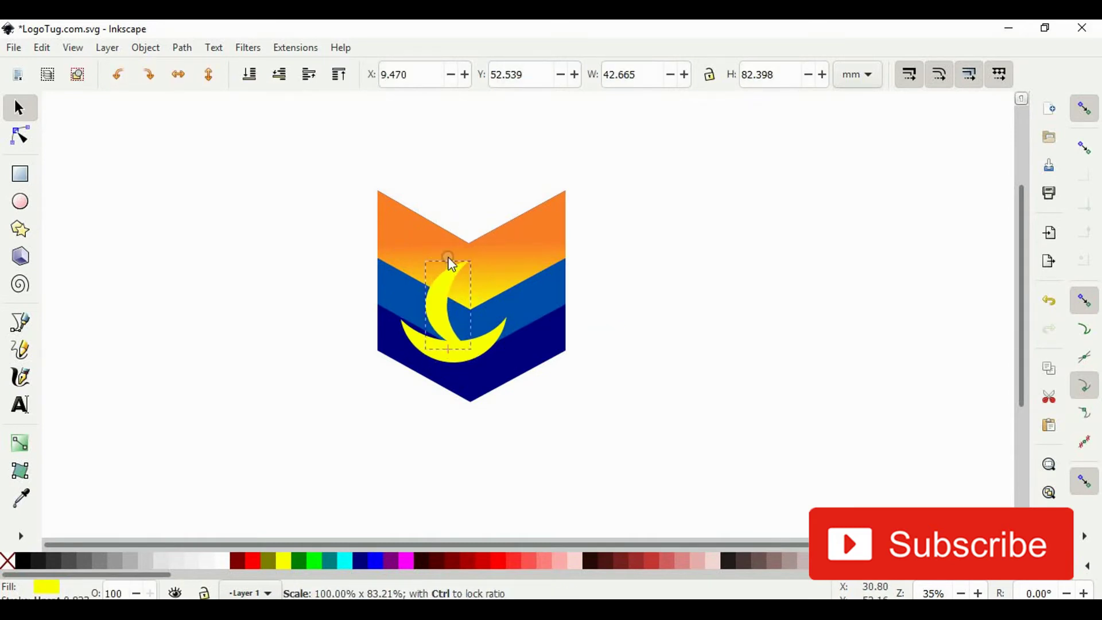
pyautogui.keyDown('shift'); pyautogui.click(493, 350); pyautogui.keyUp('shift')
pyautogui.moveTo(491, 345); pyautogui.dragTo(510, 341)
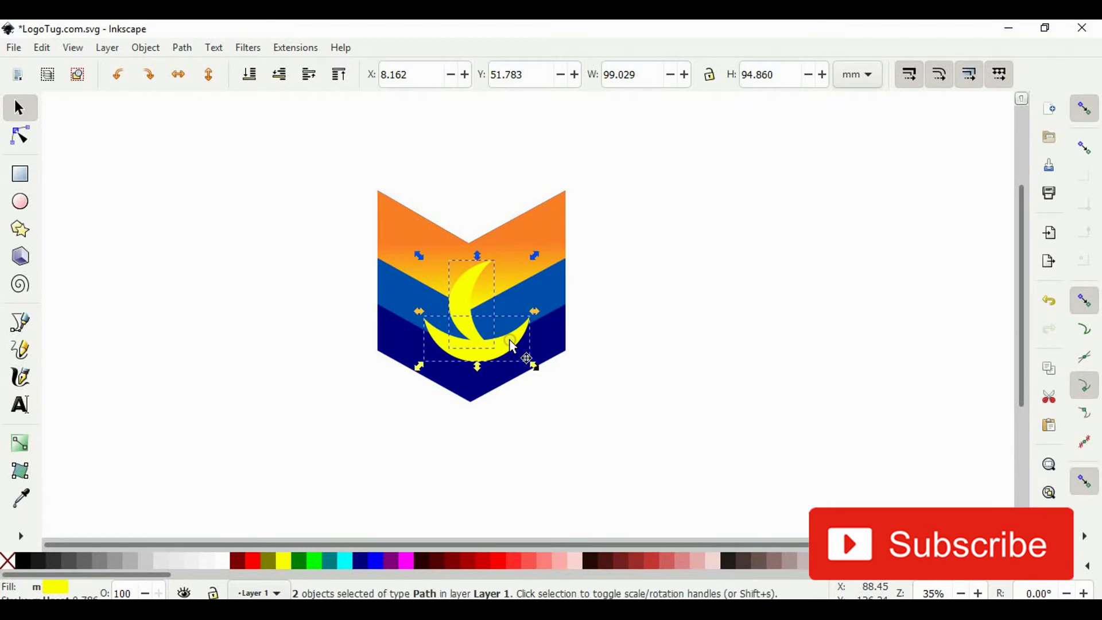
# Draw a new circle to the left of the emblem
pyautogui.click(686, 396)
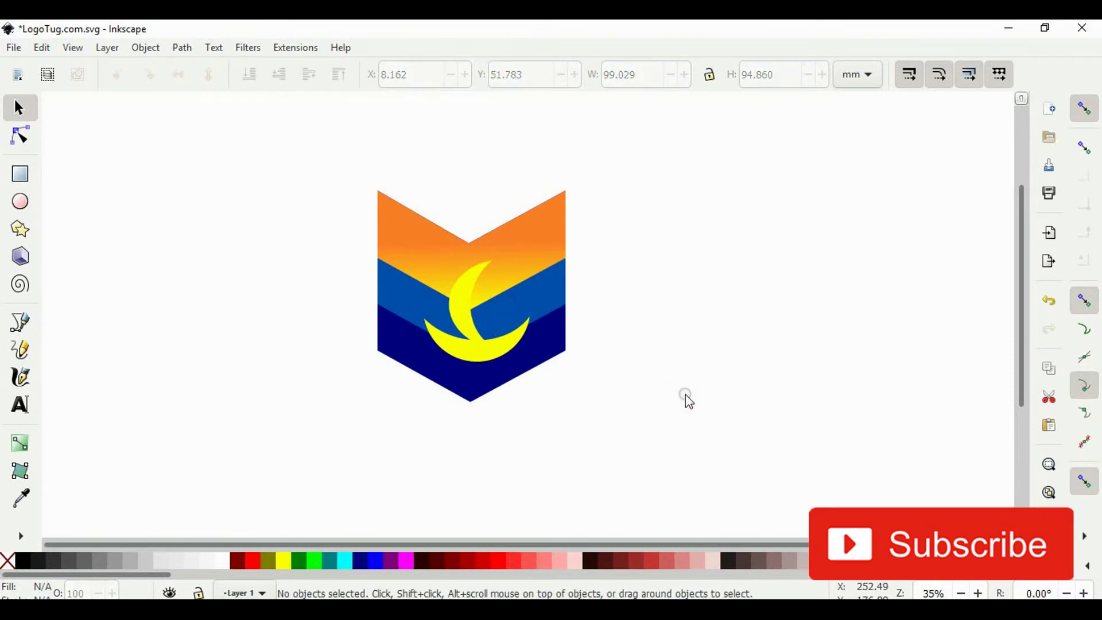
pyautogui.click(470, 304)
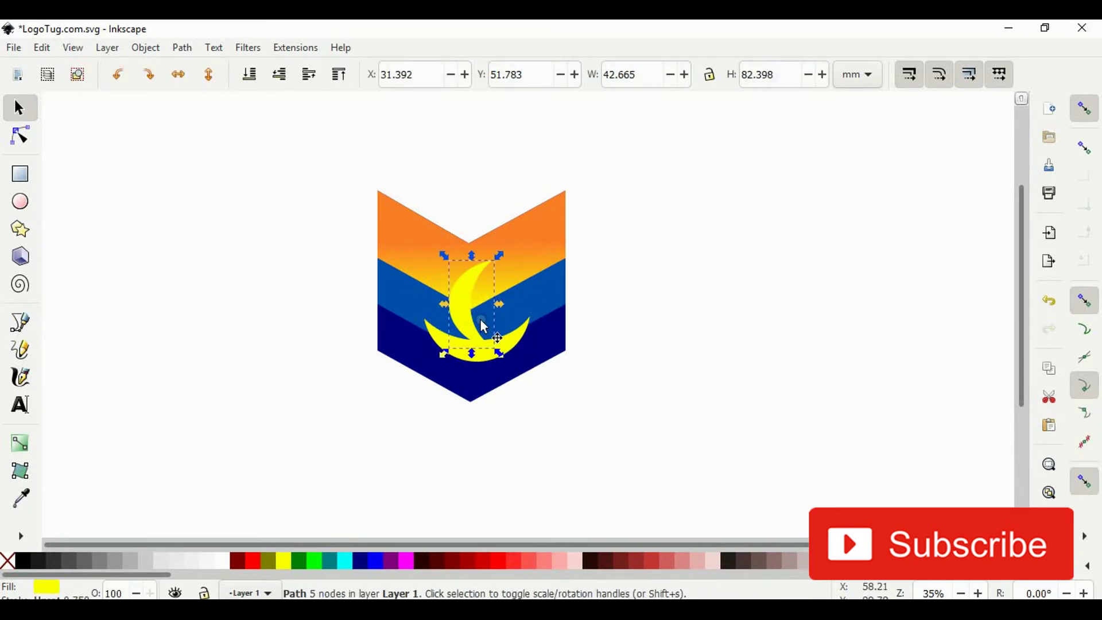
pyautogui.click(258, 344)
pyautogui.press('e')
pyautogui.moveTo(206, 264); pyautogui.dragTo(295, 351)
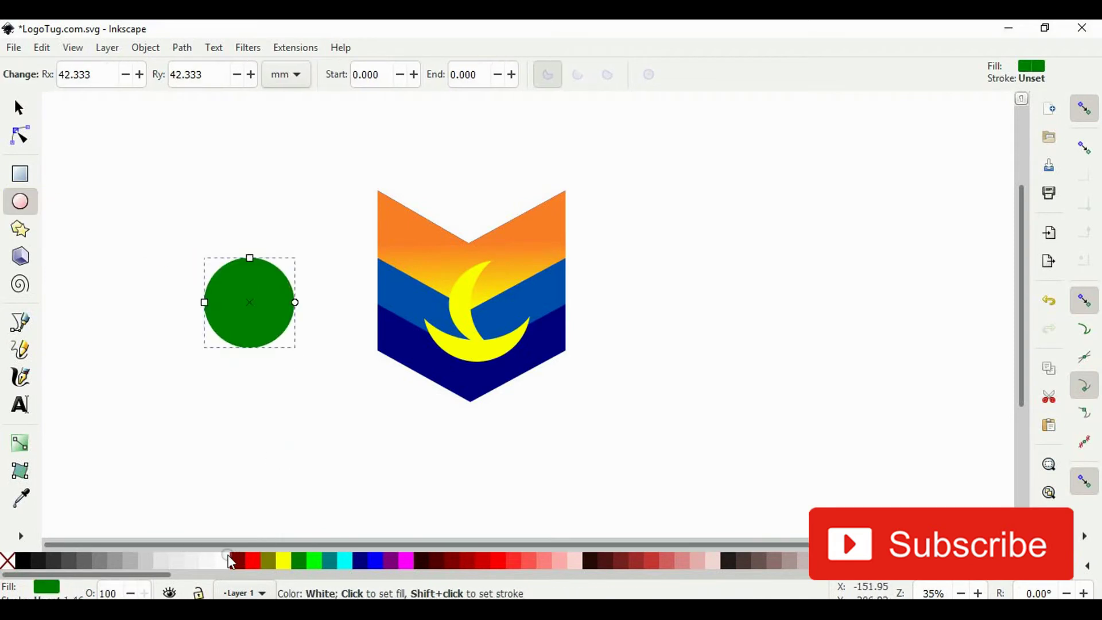
# Make the circle white, centre it on the emblem behind the crescents, then select both crescents
pyautogui.click(221, 560)
pyautogui.click(19, 108)
pyautogui.moveTo(247, 303); pyautogui.dragTo(465, 289)
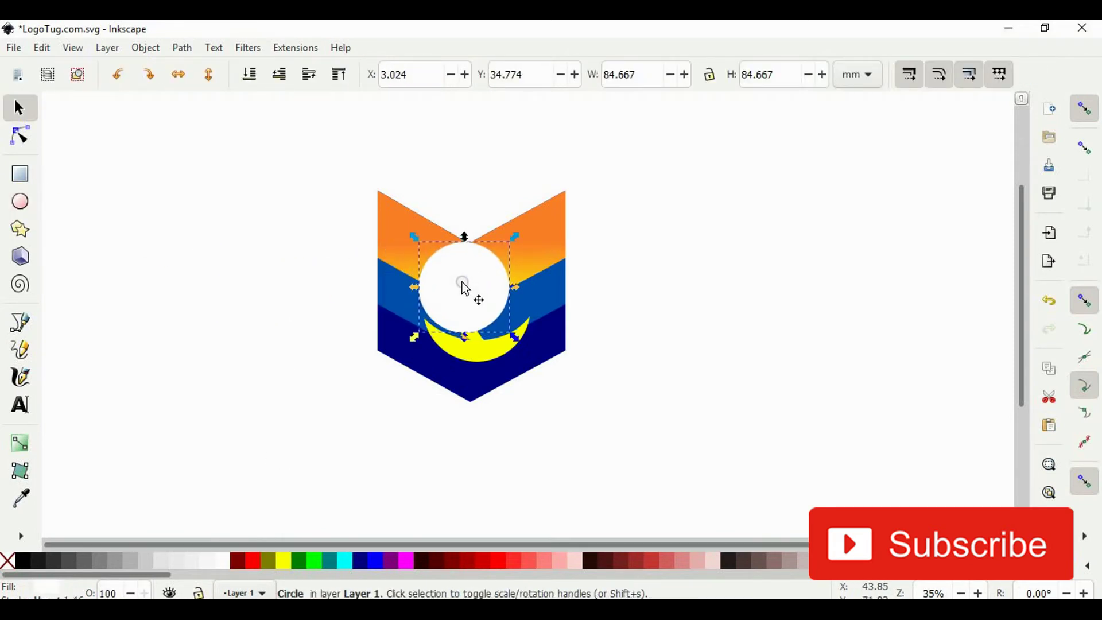
pyautogui.press('pagedown')
pyautogui.press('pageup')
pyautogui.press('pageup')
pyautogui.press('pageup')
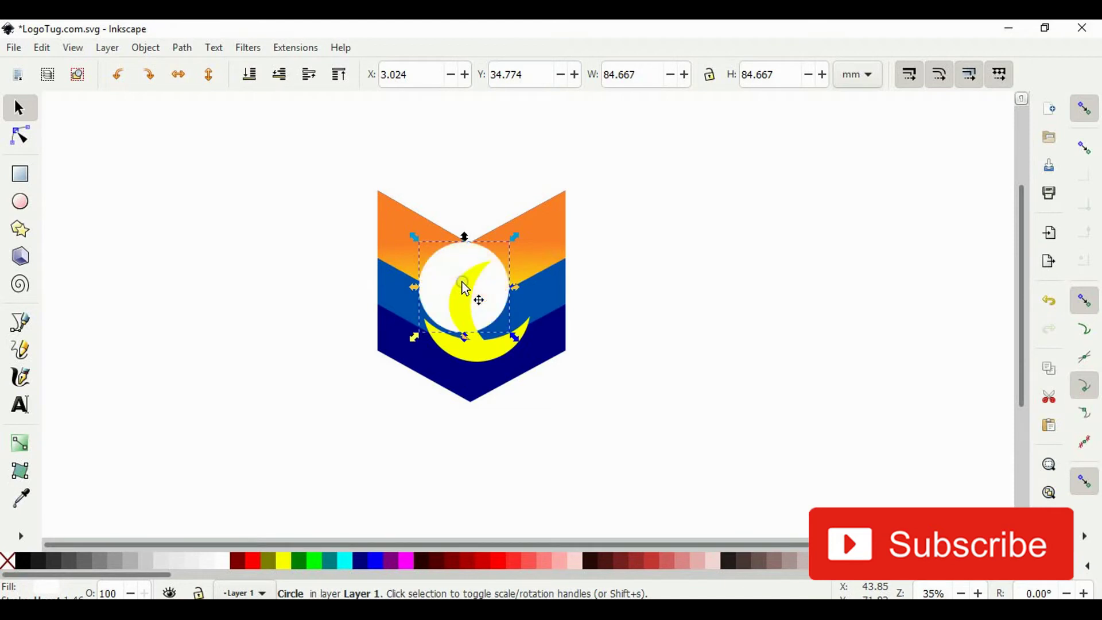
pyautogui.click(643, 344)
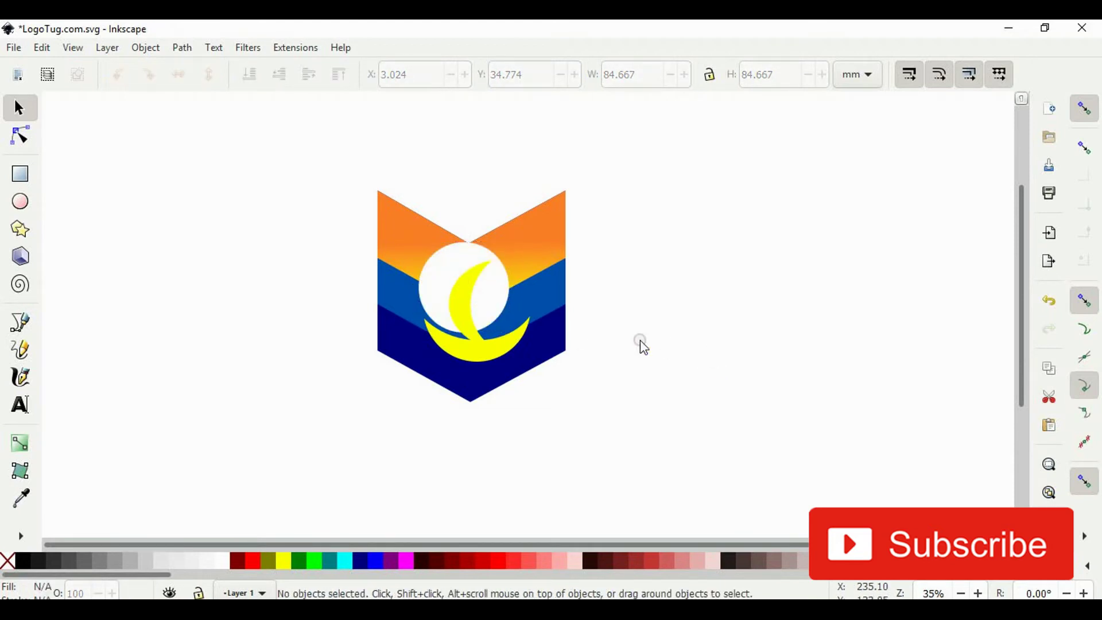
pyautogui.click(482, 295)
pyautogui.keyDown('shift'); pyautogui.click(484, 351); pyautogui.keyUp('shift')
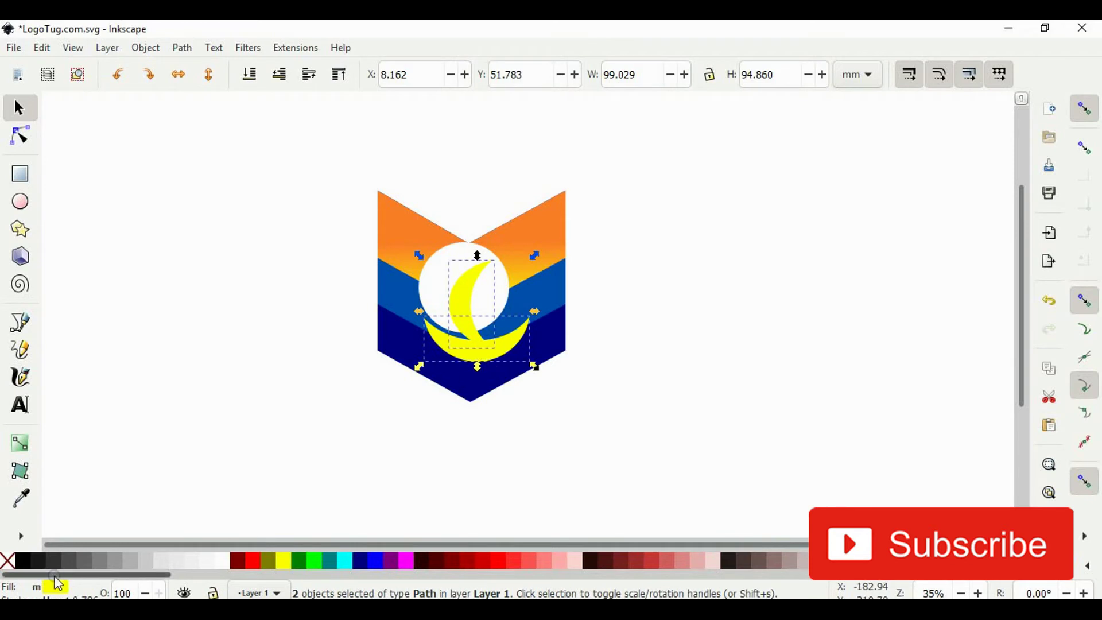
# Fill both crescents black and recolour the middle band light blue #5599FF
pyautogui.click(19, 562)
pyautogui.click(665, 393)
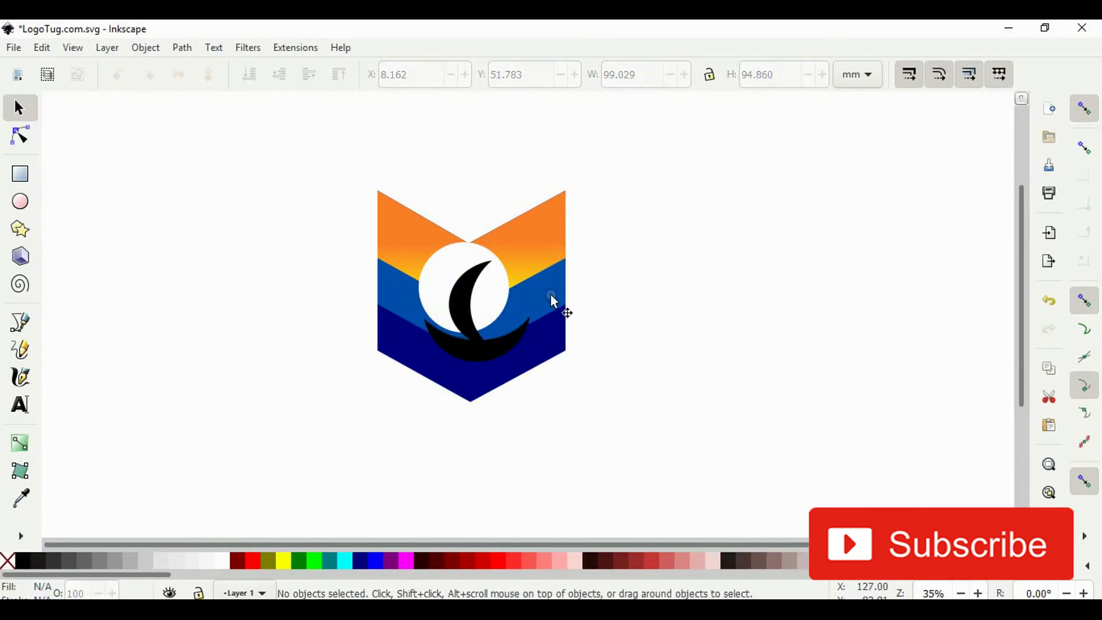
pyautogui.click(553, 301)
pyautogui.moveTo(125, 575); pyautogui.dragTo(697, 575)
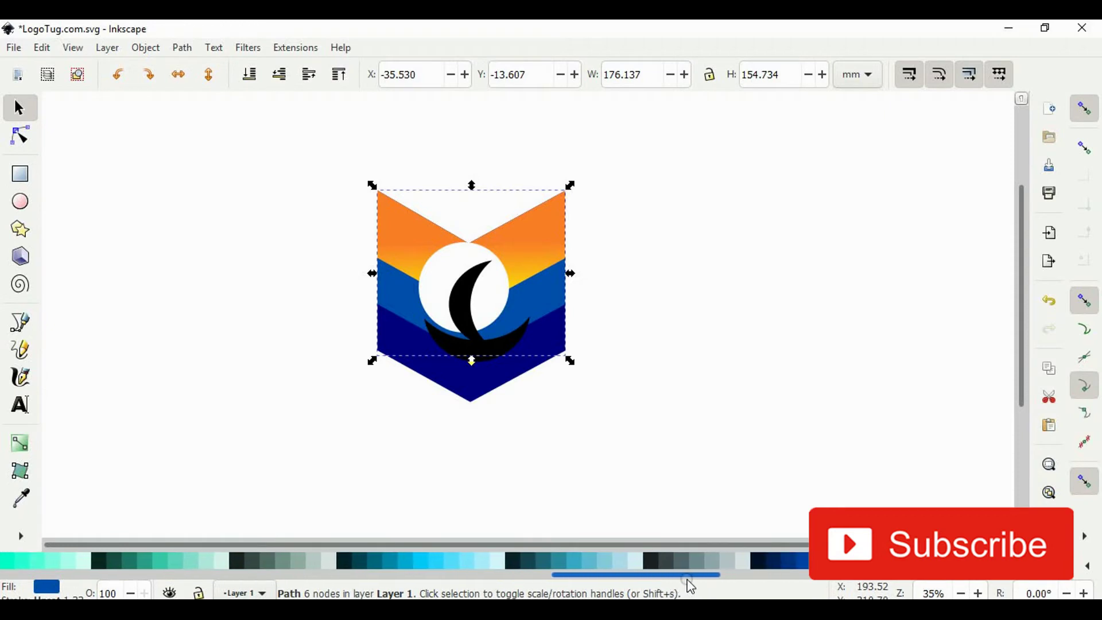
pyautogui.click(794, 560)
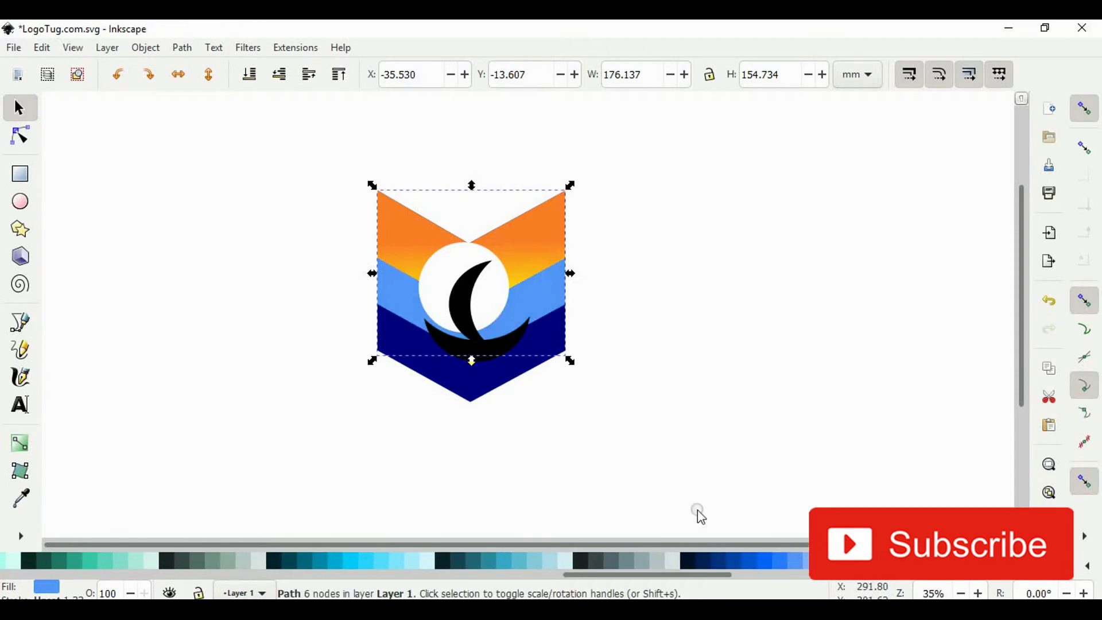
# Try several blues on the bottom chevron, settling on light cyan
pyautogui.click(479, 394)
pyautogui.click(767, 562)
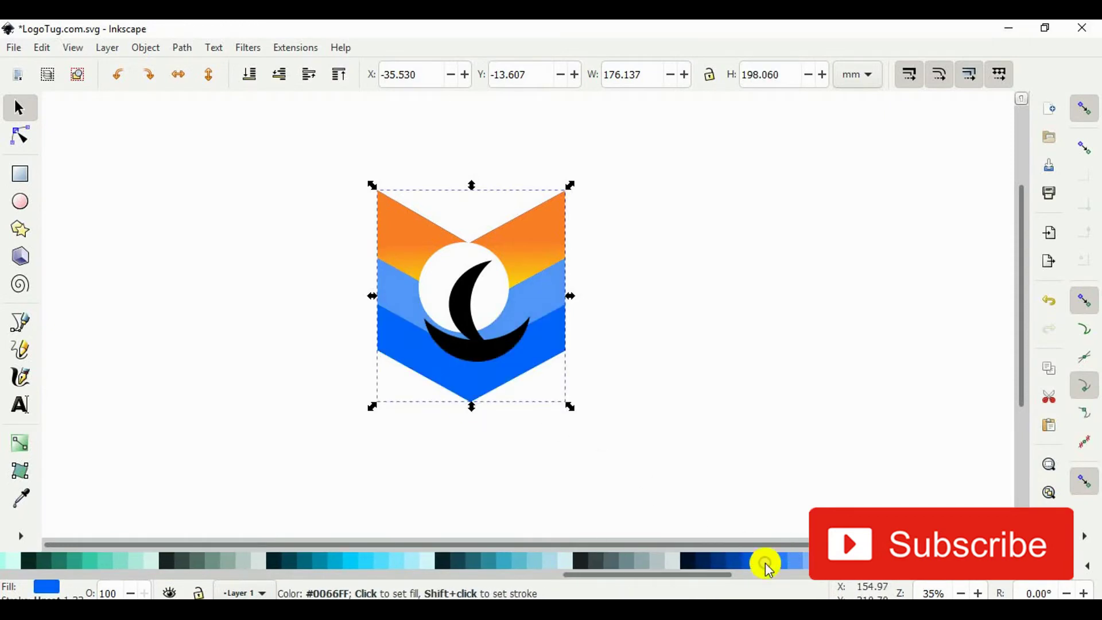
pyautogui.click(745, 560)
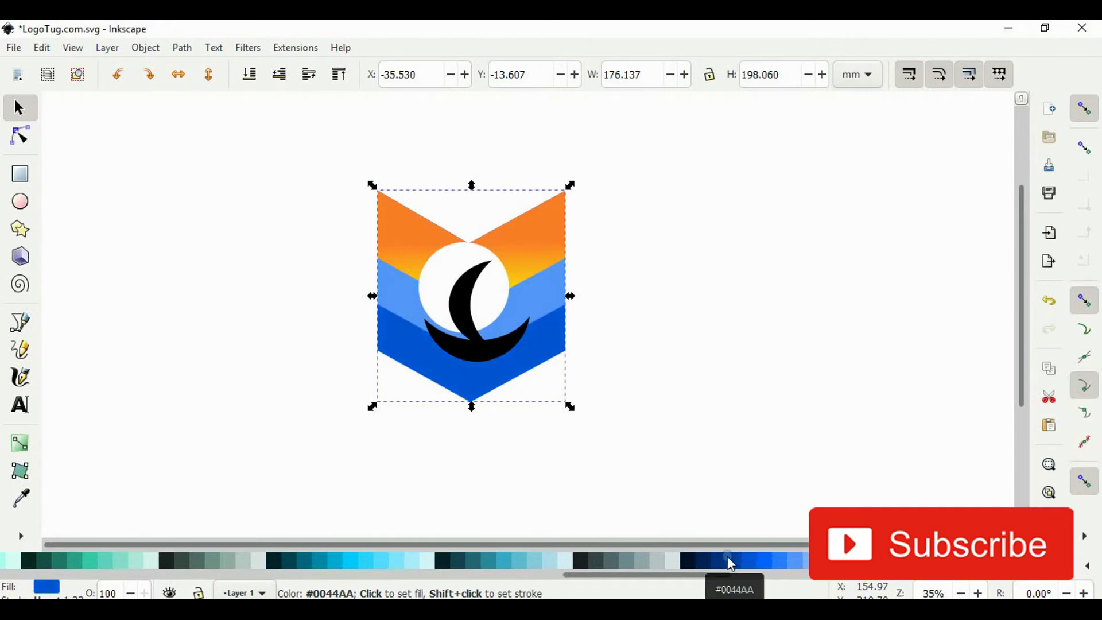
pyautogui.click(359, 559)
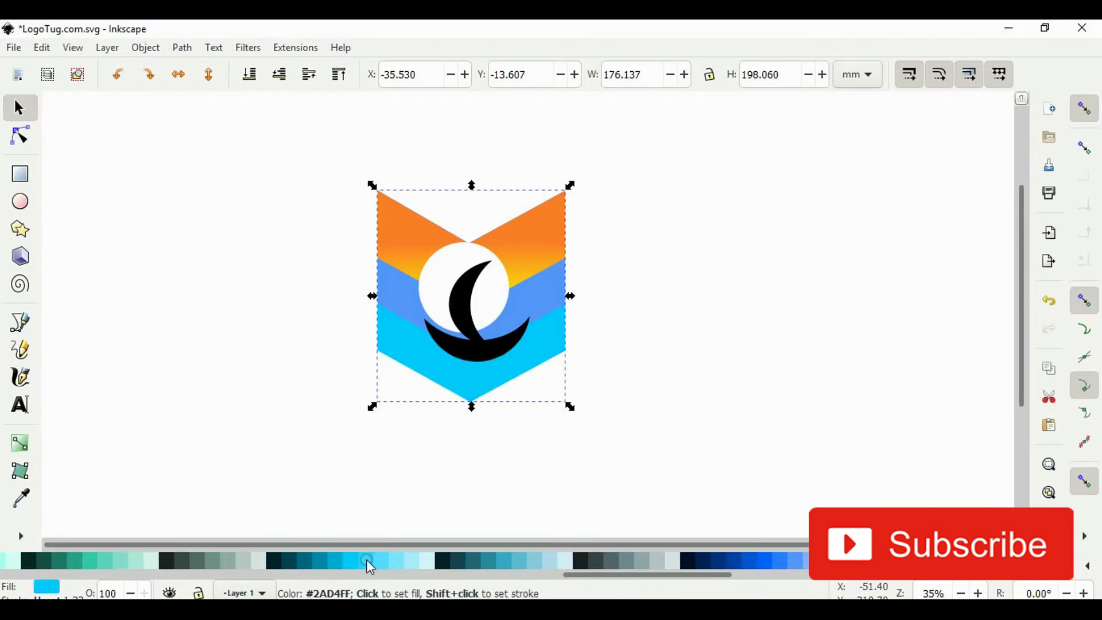
pyautogui.click(700, 360)
# Shrink and recentre the white circle behind the moon, and test stretching the orange band
pyautogui.click(436, 267)
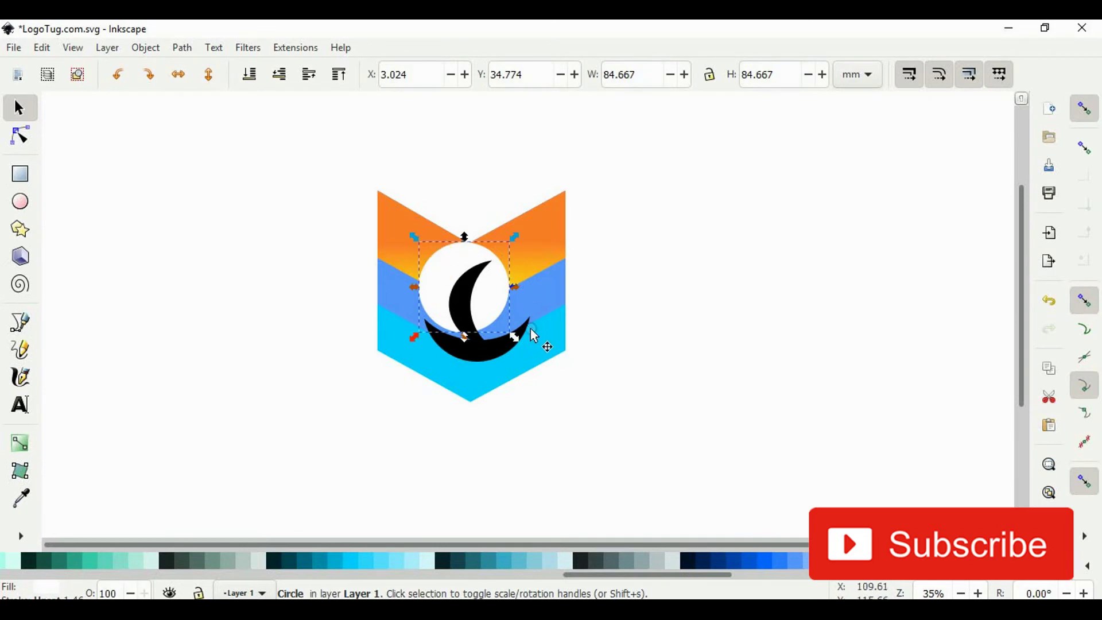
pyautogui.moveTo(469, 289); pyautogui.dragTo(482, 296)
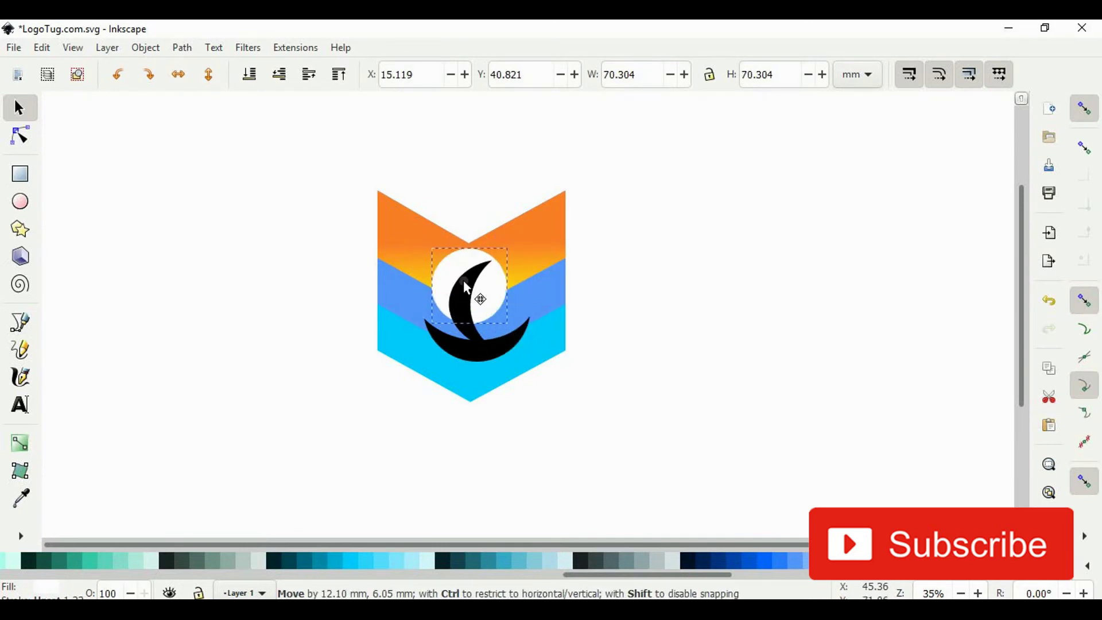
pyautogui.click(646, 394)
pyautogui.click(559, 295)
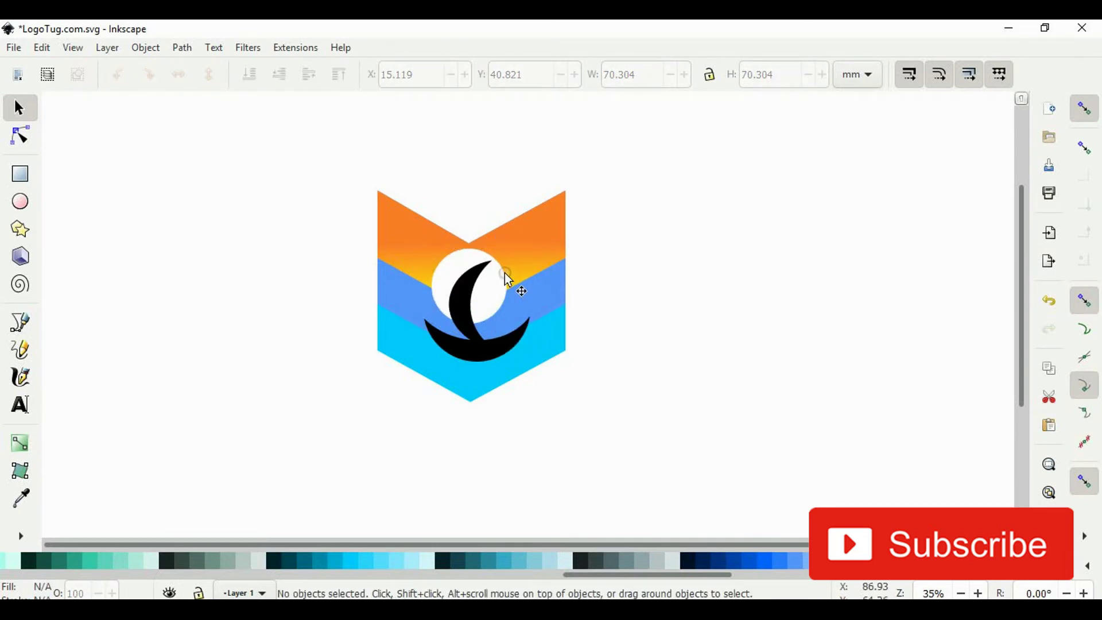
pyautogui.moveTo(504, 273); pyautogui.dragTo(495, 286)
pyautogui.click(645, 386)
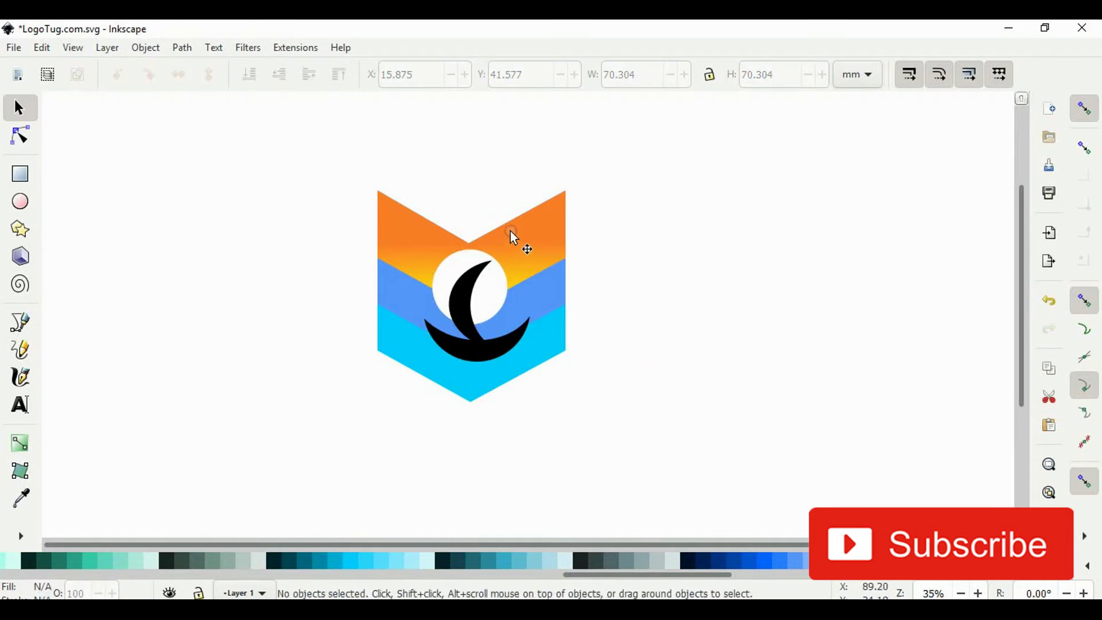
pyautogui.click(474, 241)
pyautogui.moveTo(468, 192); pyautogui.dragTo(481, 175)
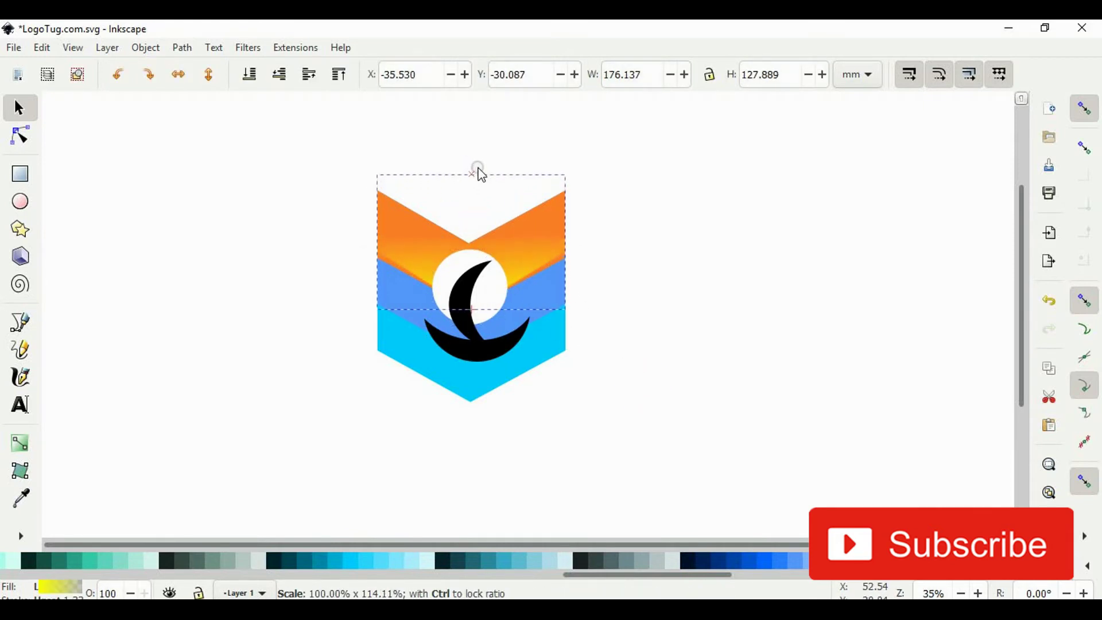
pyautogui.click(694, 239)
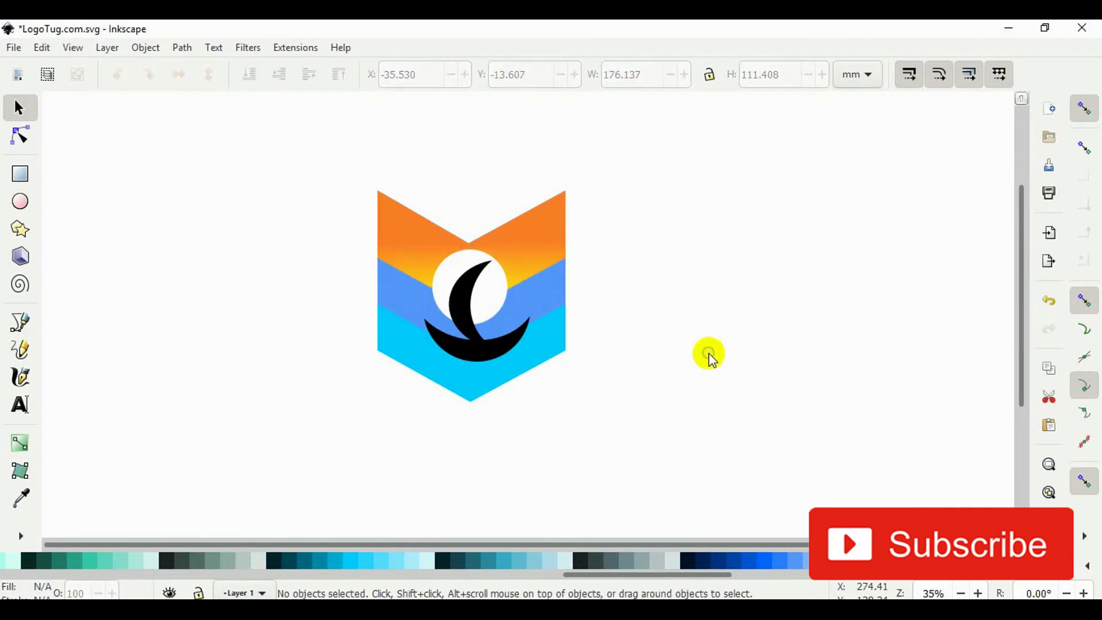
# Recolour the moon crescent and boat dark navy #00112B
pyautogui.click(462, 290)
pyautogui.keyDown('shift'); pyautogui.click(454, 347); pyautogui.keyUp('shift')
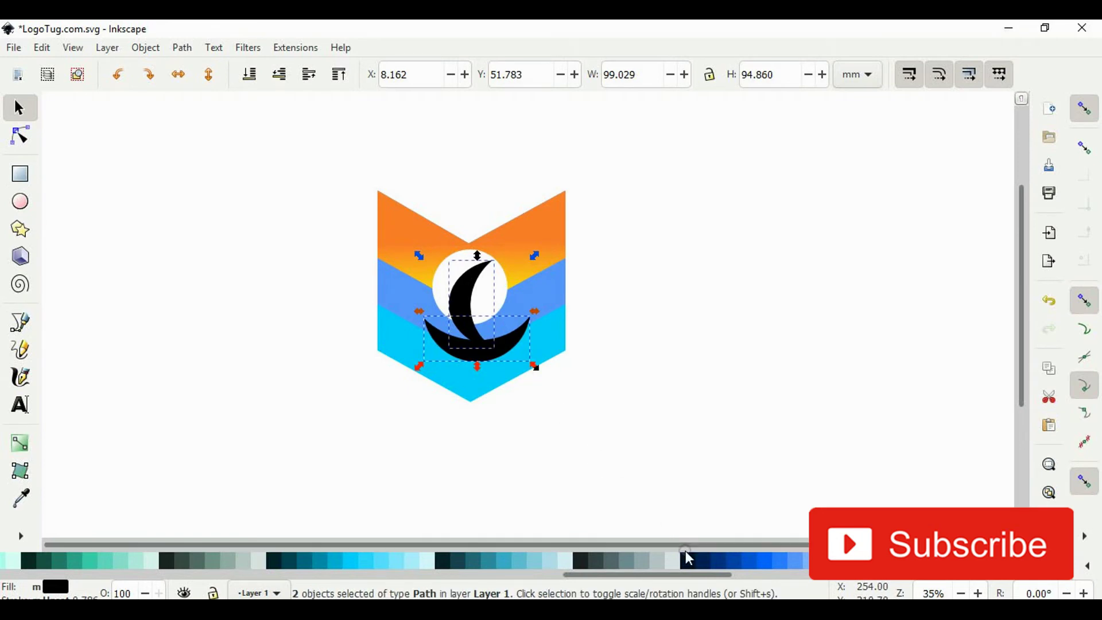
pyautogui.click(686, 562)
pyautogui.click(713, 482)
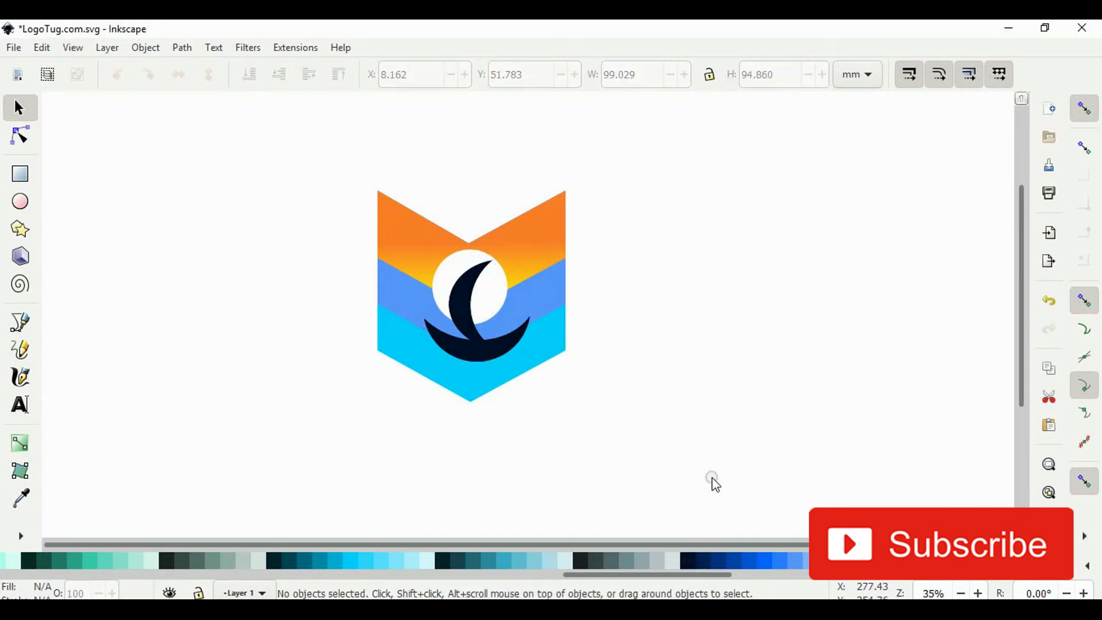
pyautogui.scroll(1, 539, 239)
# Zoom in, draw a circle, shrink it slightly and move it right of the emblem
pyautogui.scroll(1, 532, 239)
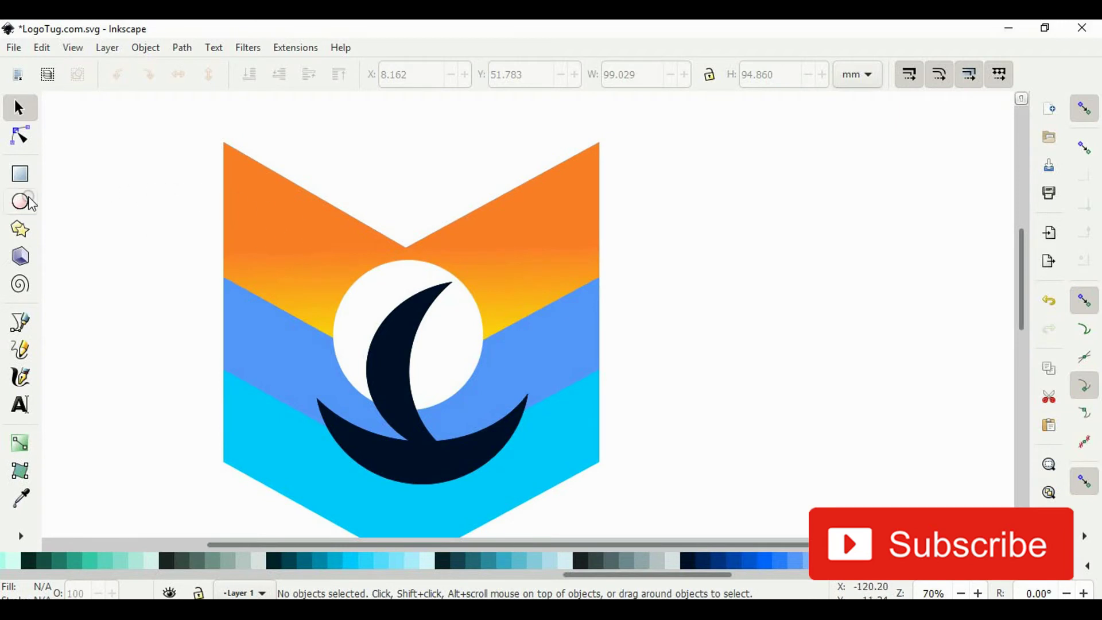
pyautogui.click(20, 200)
pyautogui.moveTo(303, 241); pyautogui.dragTo(532, 442)
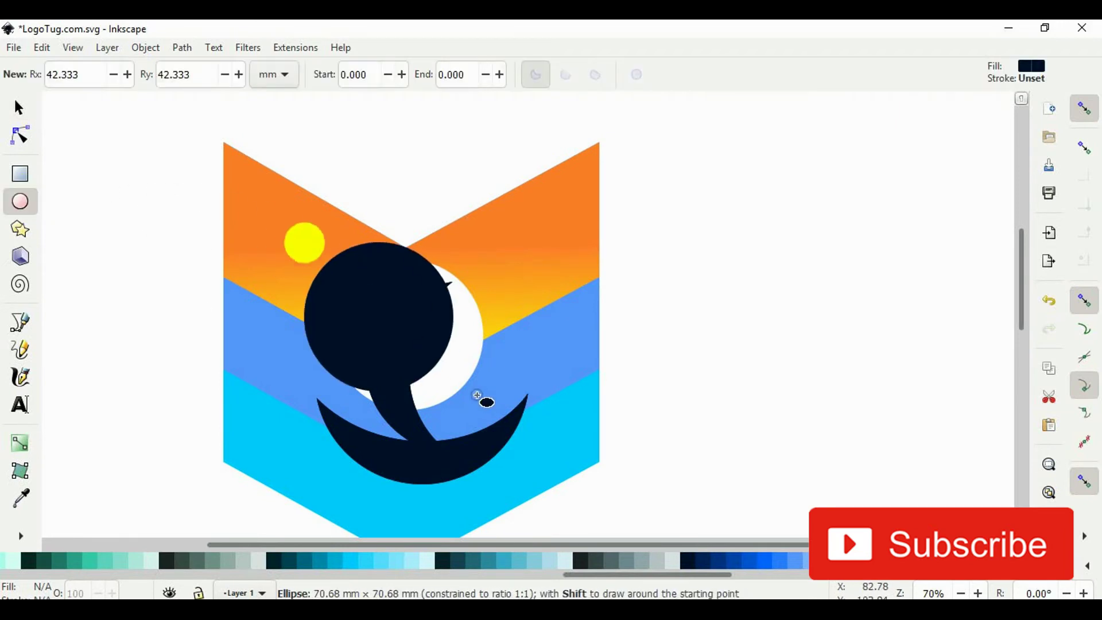
pyautogui.click(19, 108)
pyautogui.moveTo(351, 321); pyautogui.dragTo(346, 319)
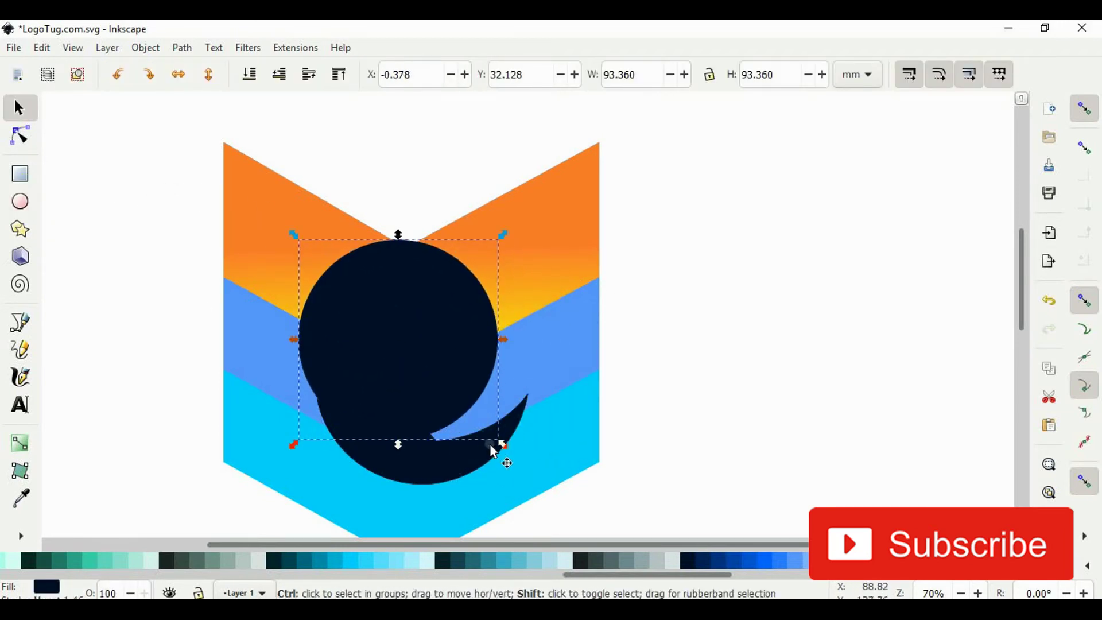
pyautogui.moveTo(498, 440); pyautogui.dragTo(491, 431)
pyautogui.moveTo(424, 344); pyautogui.dragTo(812, 305)
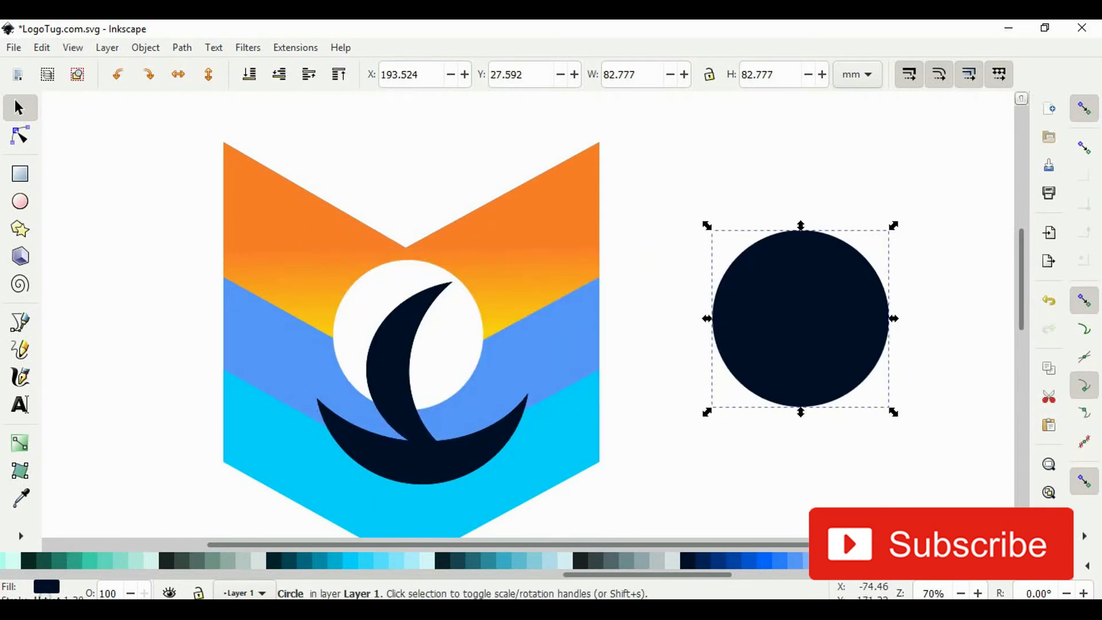
# Make the circle's stroke fully opaque black in Fill and Stroke
pyautogui.hotkey('ctrl', 'shift', 'f')
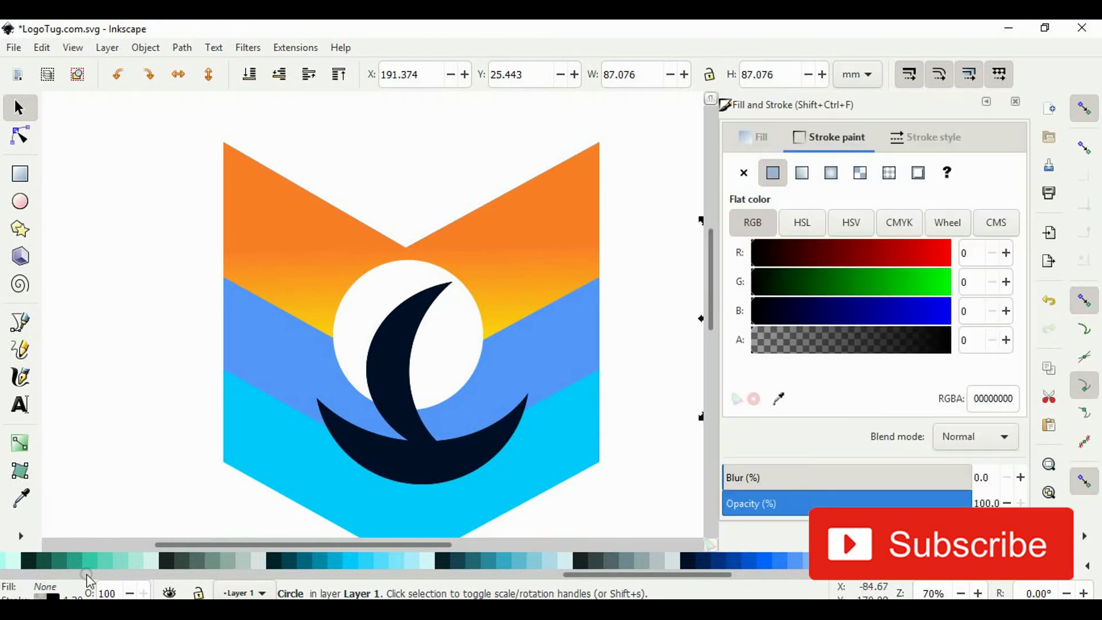
pyautogui.moveTo(939, 340); pyautogui.dragTo(1070, 342)
pyautogui.click(1014, 101)
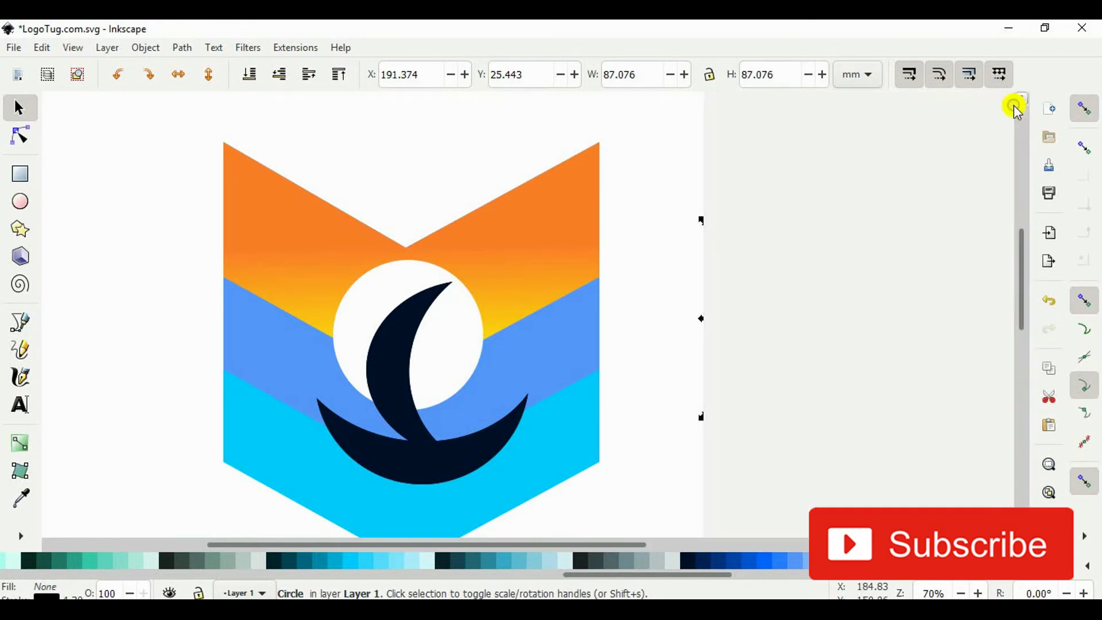
# Nudge the ring up and left and convert it to a path
pyautogui.click(928, 297)
pyautogui.moveTo(890, 349); pyautogui.dragTo(881, 330)
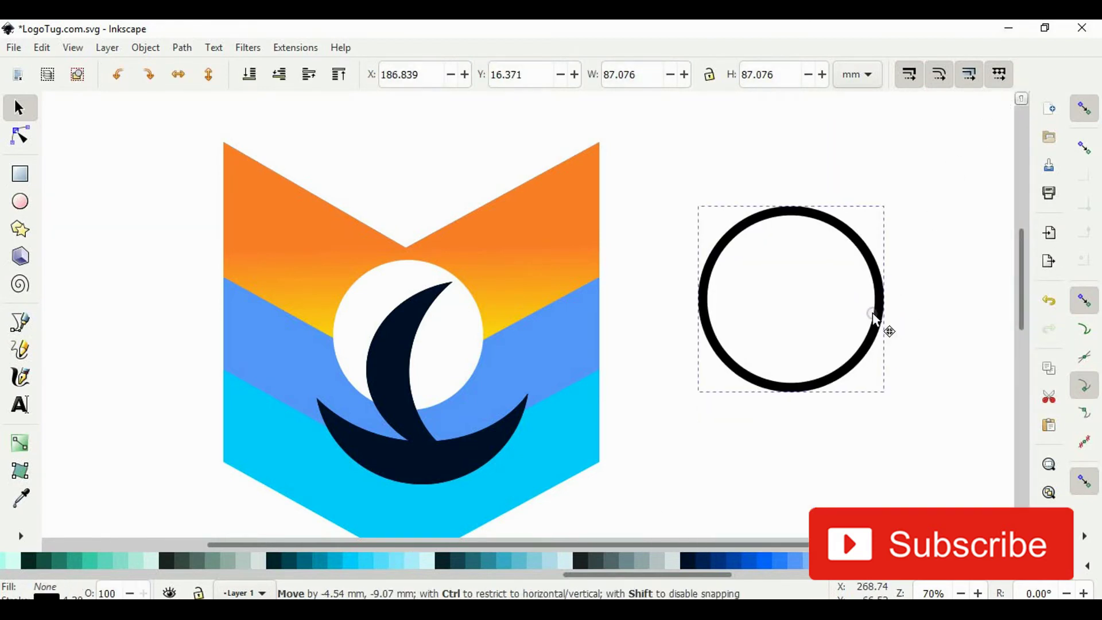
pyautogui.click(183, 47)
pyautogui.click(191, 66)
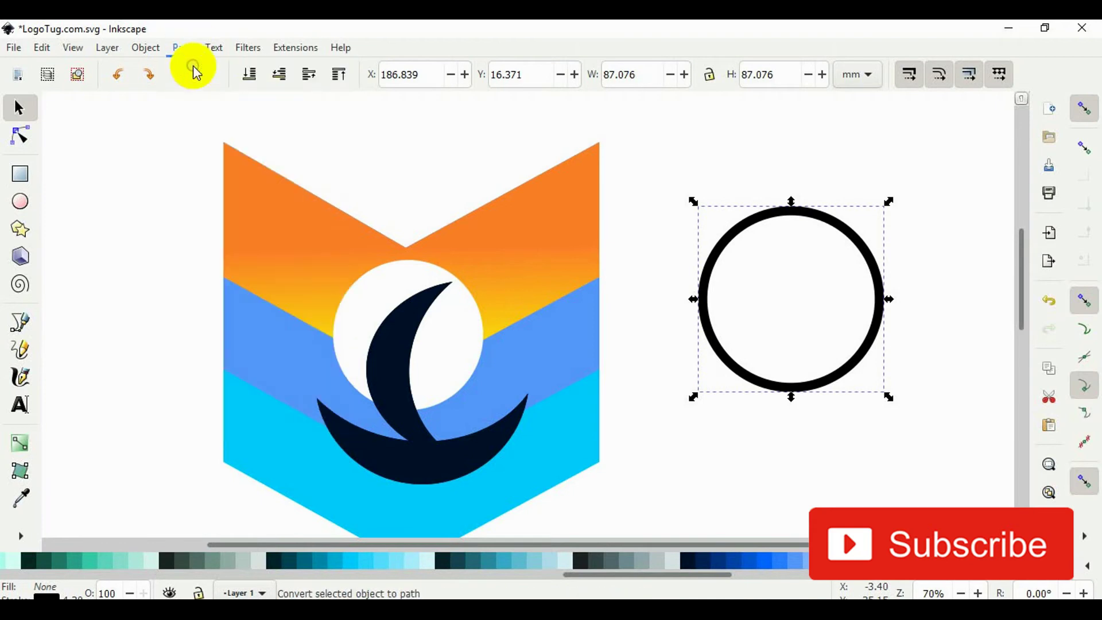
pyautogui.click(183, 47)
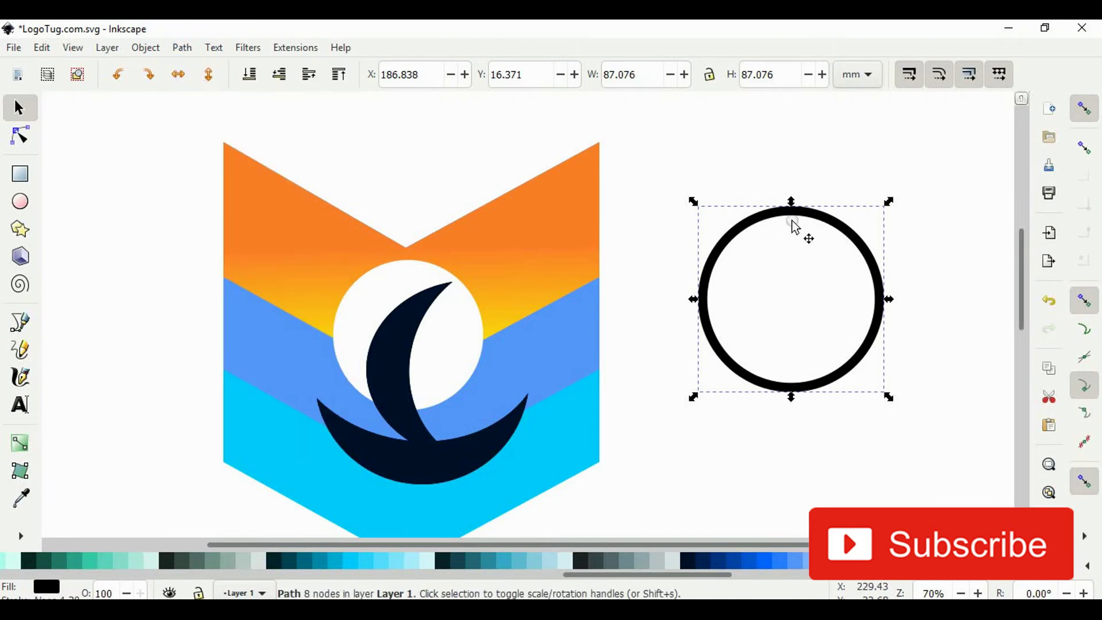
pyautogui.click(20, 173)
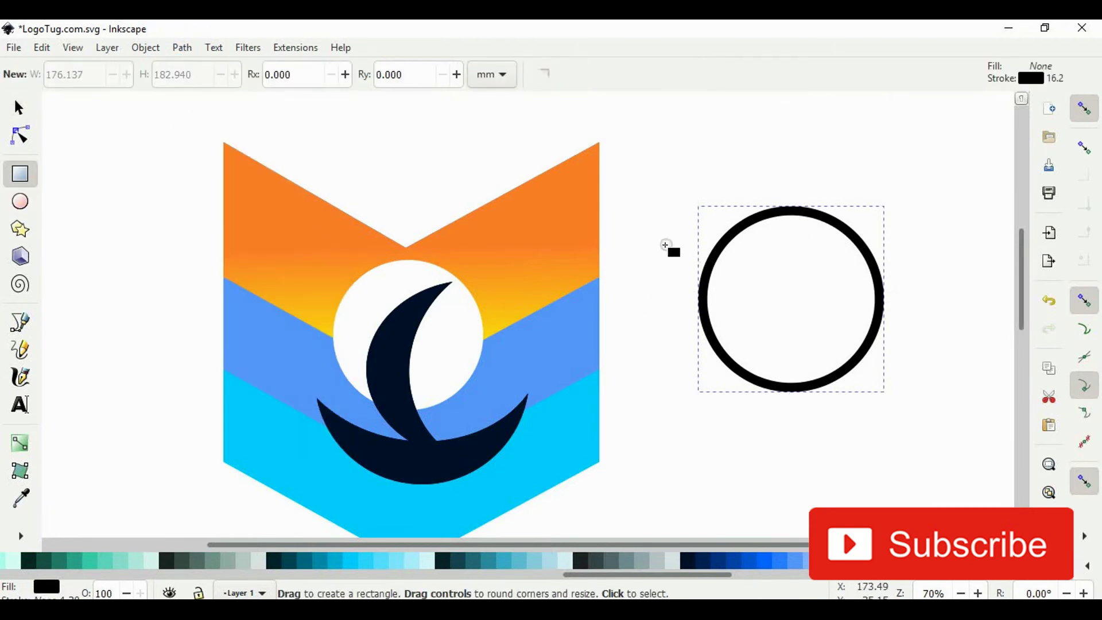
# Cut a grey rectangle out of the ring's middle to leave two arcs
pyautogui.moveTo(661, 243); pyautogui.dragTo(930, 354)
pyautogui.click(264, 560)
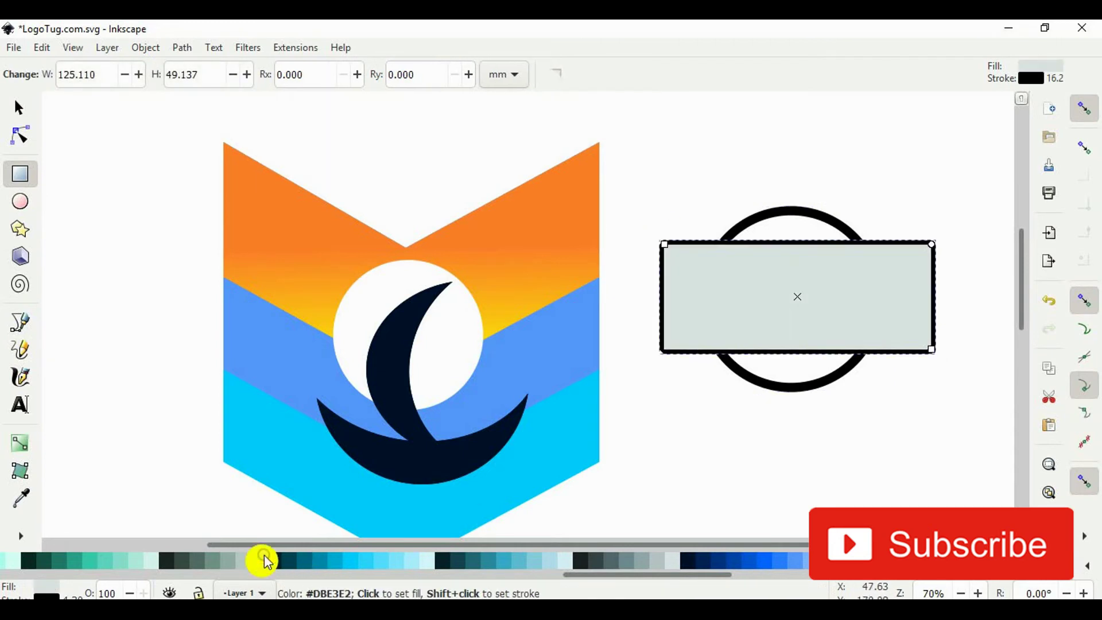
pyautogui.click(19, 109)
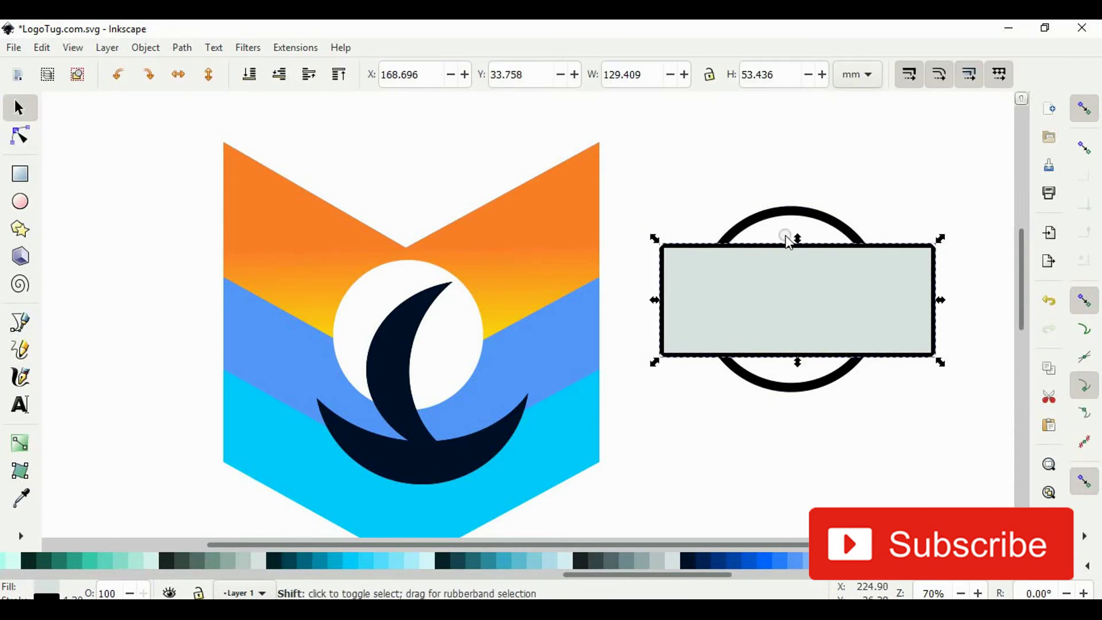
pyautogui.keyDown('shift'); pyautogui.click(790, 210); pyautogui.keyUp('shift')
pyautogui.click(182, 47)
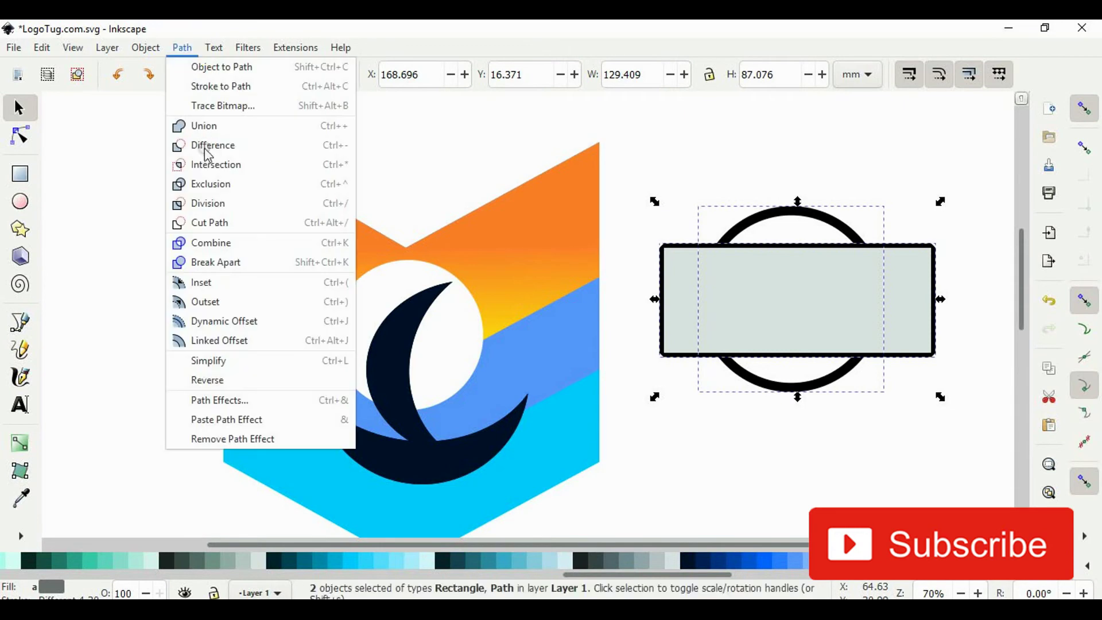
pyautogui.click(212, 149)
# Rotate the arcs 90°, fit them around the moon, and shift the mark down-left
pyautogui.click(842, 231)
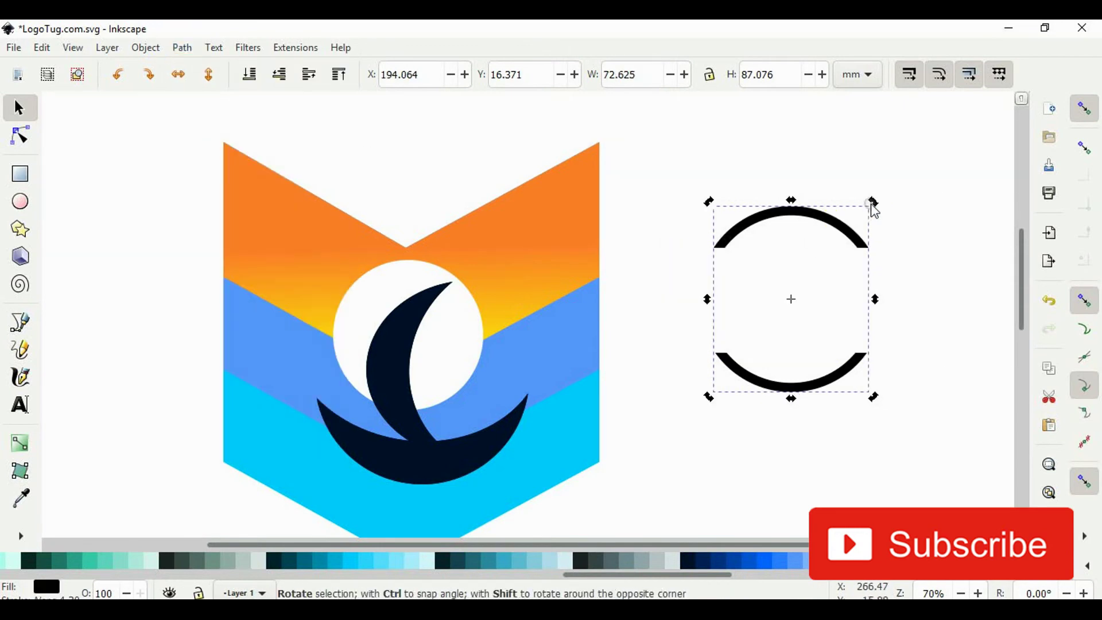
pyautogui.moveTo(871, 205)
pyautogui.mouseDown()
pyautogui.moveTo(890, 317)
pyautogui.moveTo(644, 331)
pyautogui.moveTo(528, 381)
pyautogui.moveTo(500, 332)
pyautogui.mouseUp()
pyautogui.keyDown('ctrl'); pyautogui.scroll(2, 485, 390); pyautogui.keyUp('ctrl')
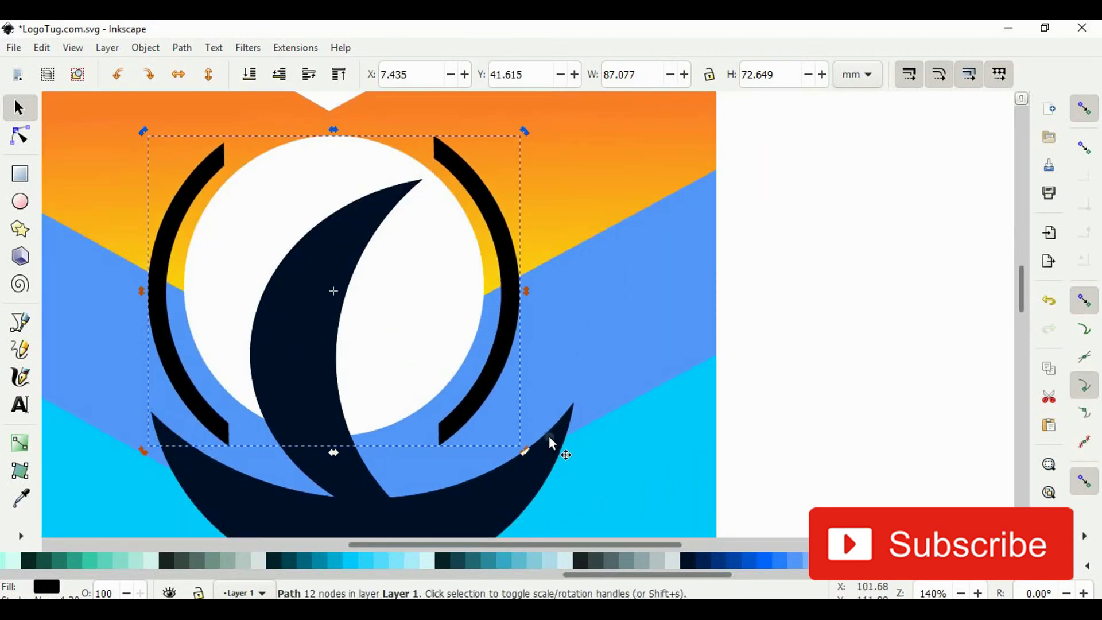
pyautogui.moveTo(532, 443); pyautogui.dragTo(534, 454)
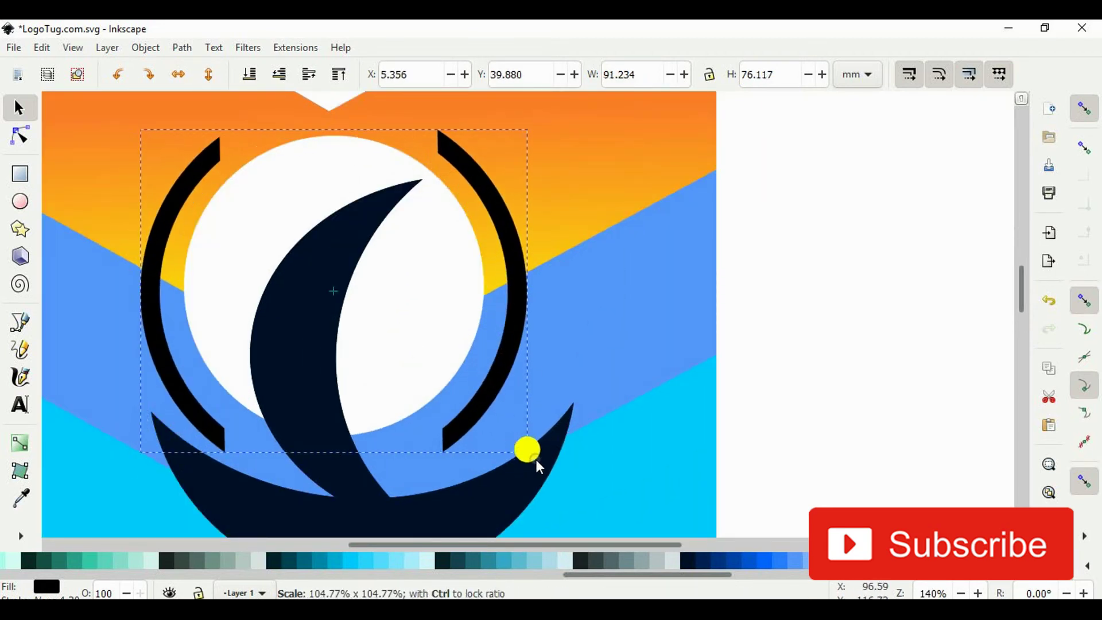
pyautogui.moveTo(517, 320); pyautogui.dragTo(518, 317)
pyautogui.press('5')
pyautogui.click(842, 367)
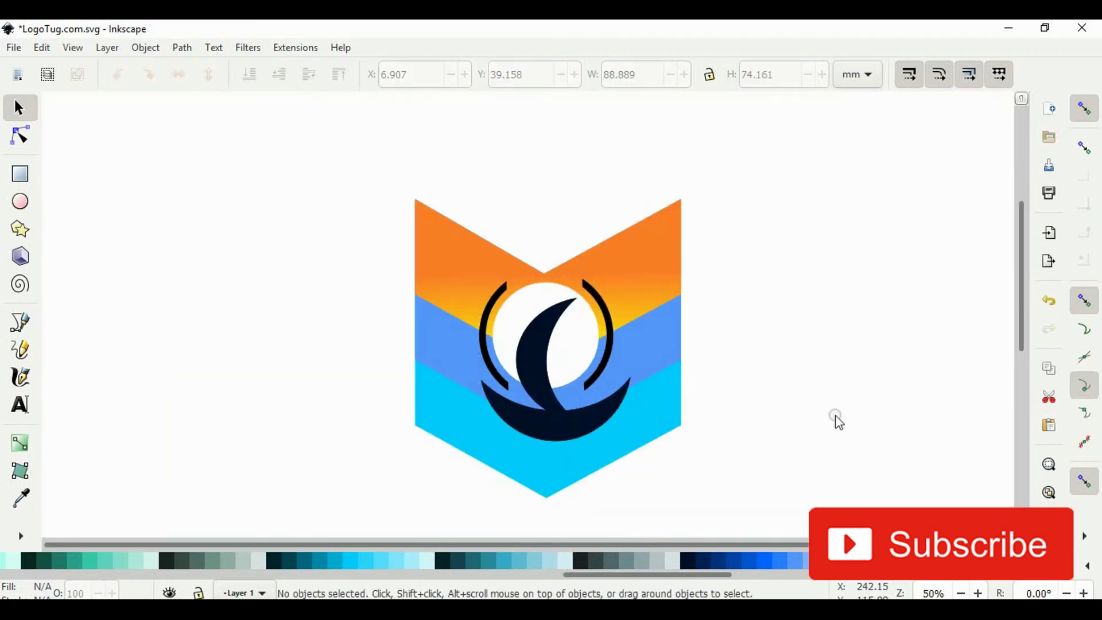
pyautogui.moveTo(767, 465); pyautogui.dragTo(425, 272)
pyautogui.moveTo(558, 317); pyautogui.dragTo(557, 341)
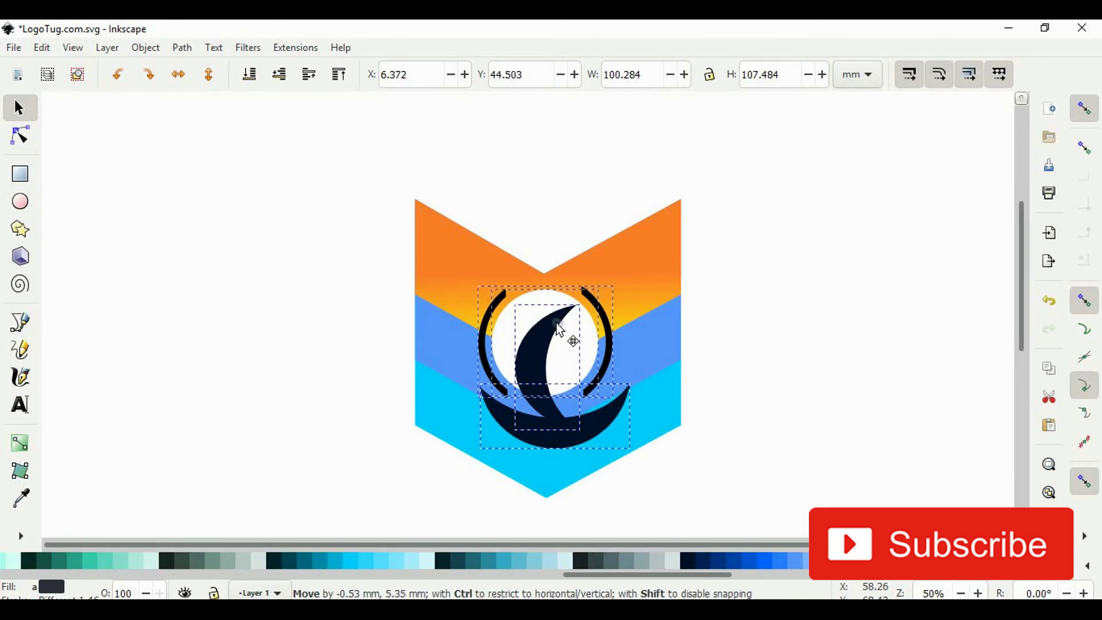
# Recolour the right arc with the boat's navy using the colour picker
pyautogui.click(798, 368)
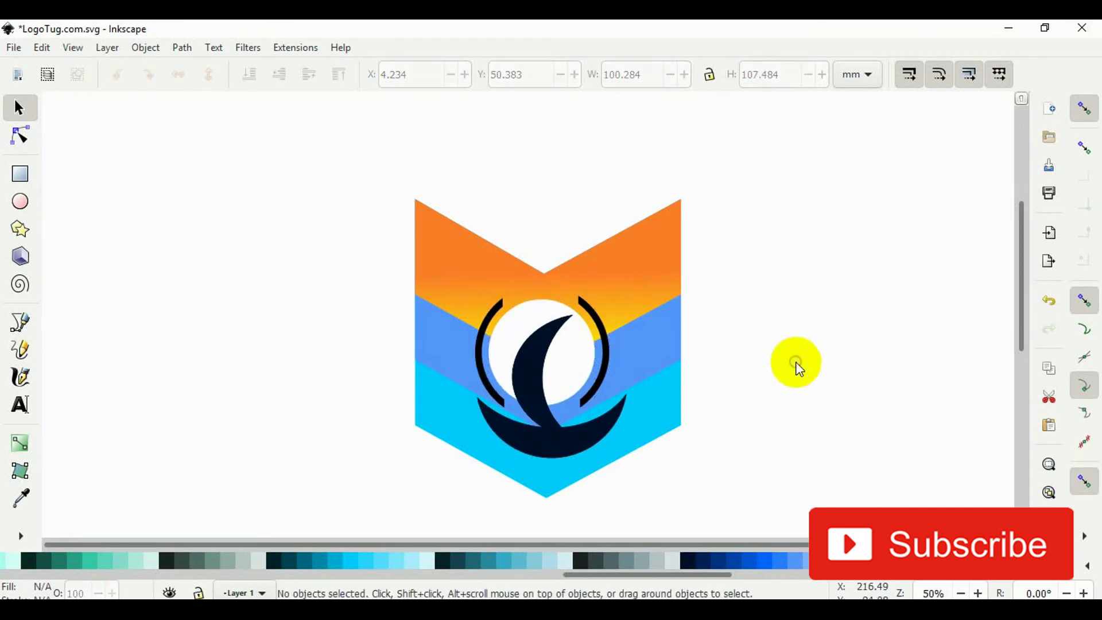
pyautogui.click(597, 315)
pyautogui.press('d')
pyautogui.click(529, 438)
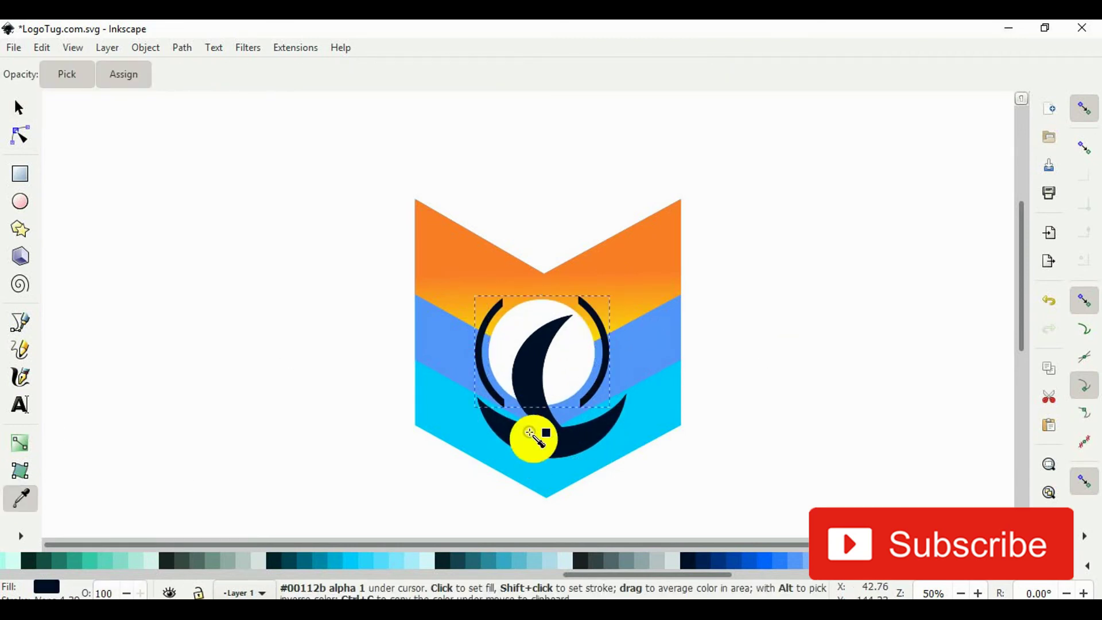
pyautogui.click(19, 108)
pyautogui.click(247, 186)
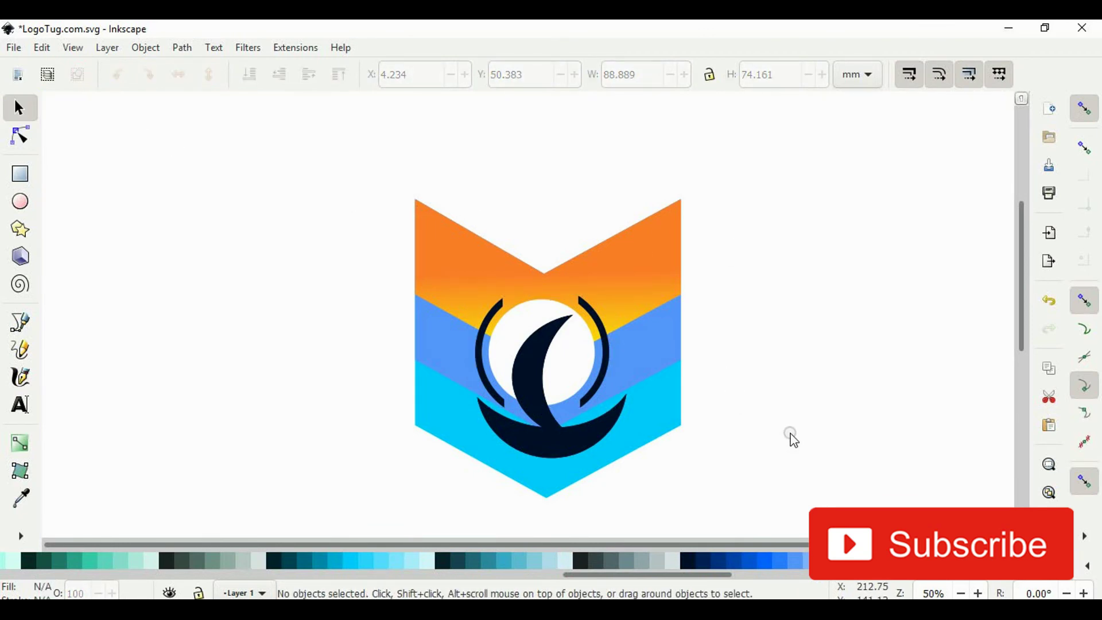
# Shrink the whole logo and move it up and to the left
pyautogui.scroll(-1, 792, 436)
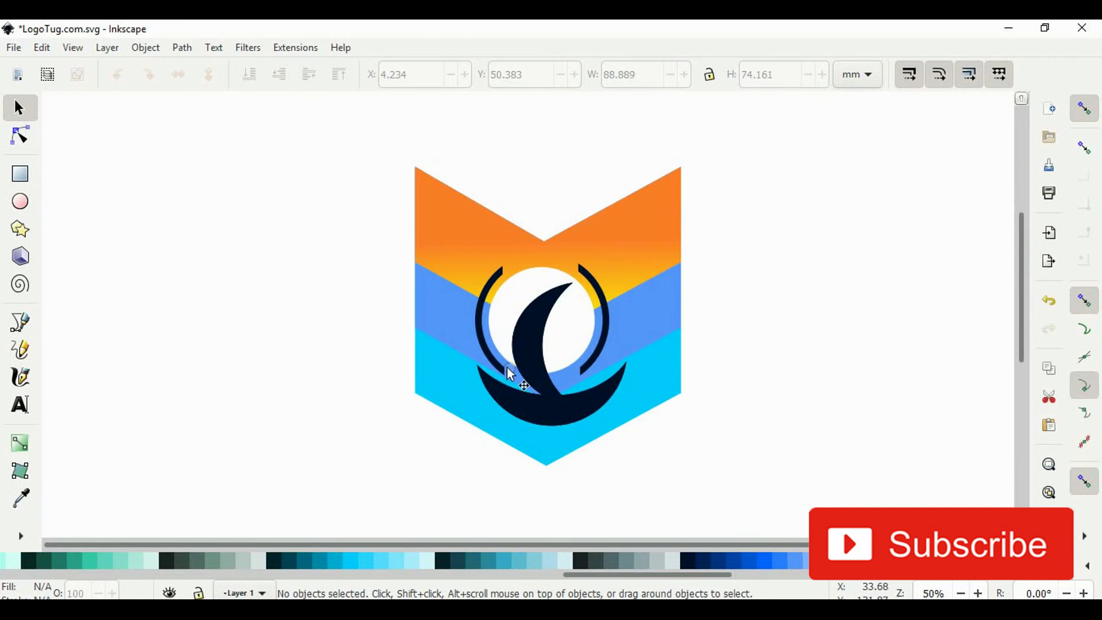
pyautogui.moveTo(745, 498); pyautogui.dragTo(342, 128)
pyautogui.moveTo(681, 452); pyautogui.dragTo(658, 423)
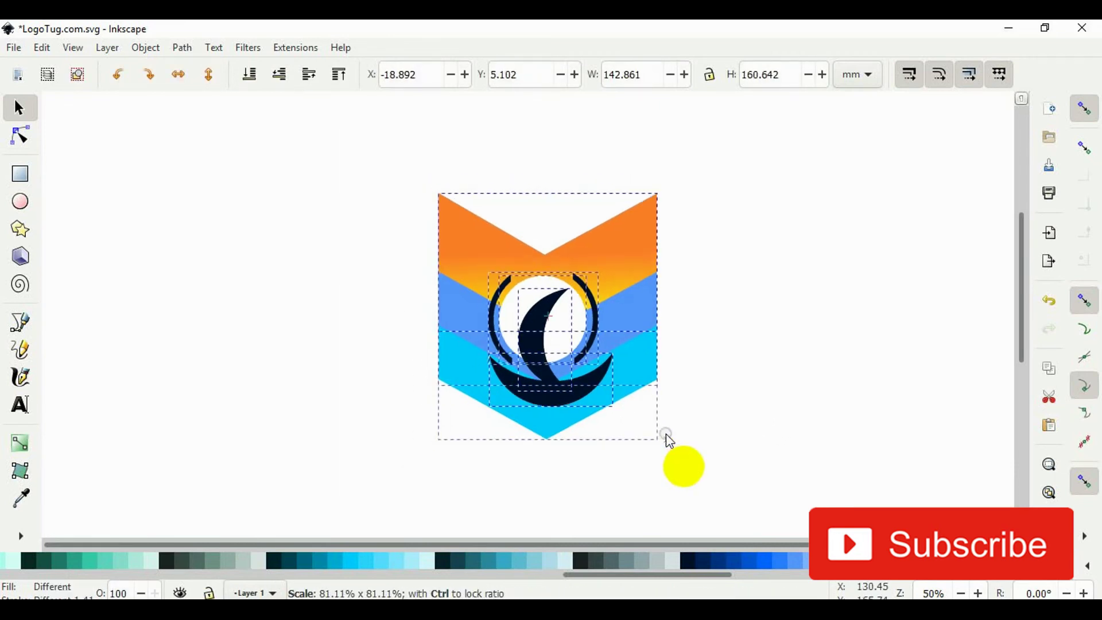
pyautogui.moveTo(602, 336); pyautogui.dragTo(596, 315)
pyautogui.click(721, 349)
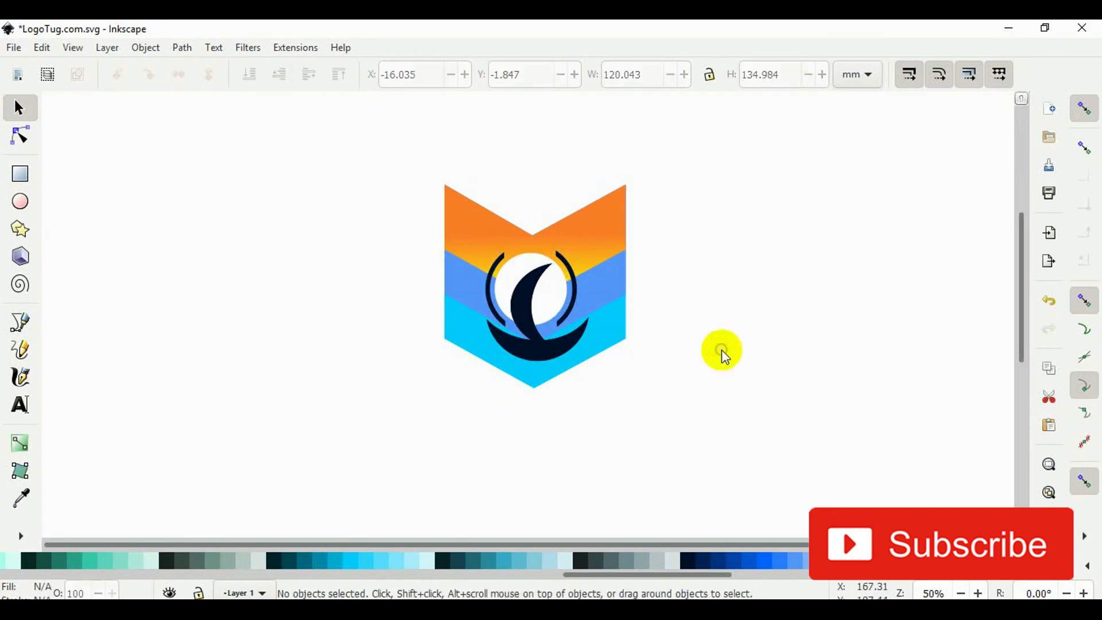
pyautogui.click(20, 405)
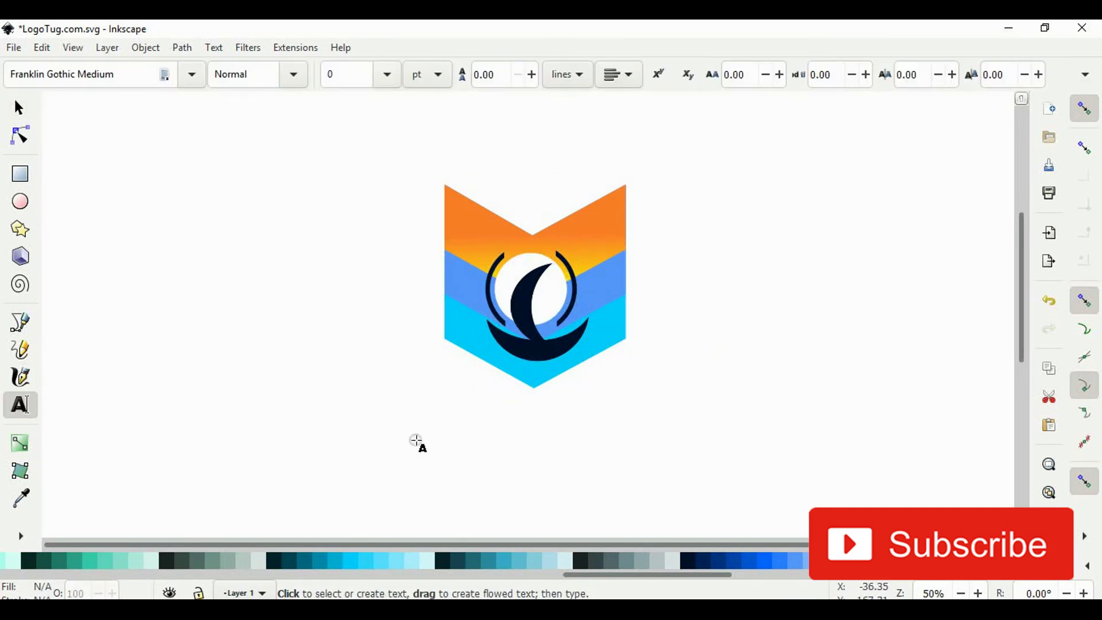
# Type BRAND below the emblem, shrink it slightly, fill it dark navy and centre it
pyautogui.click(481, 418)
pyautogui.write('B')
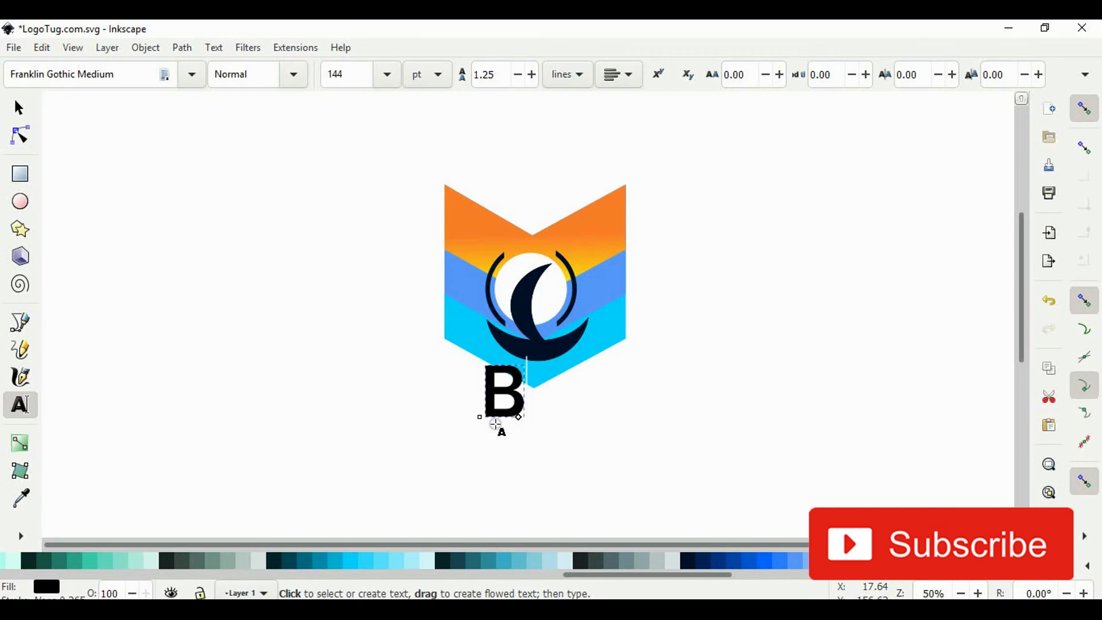
pyautogui.write('RAND')
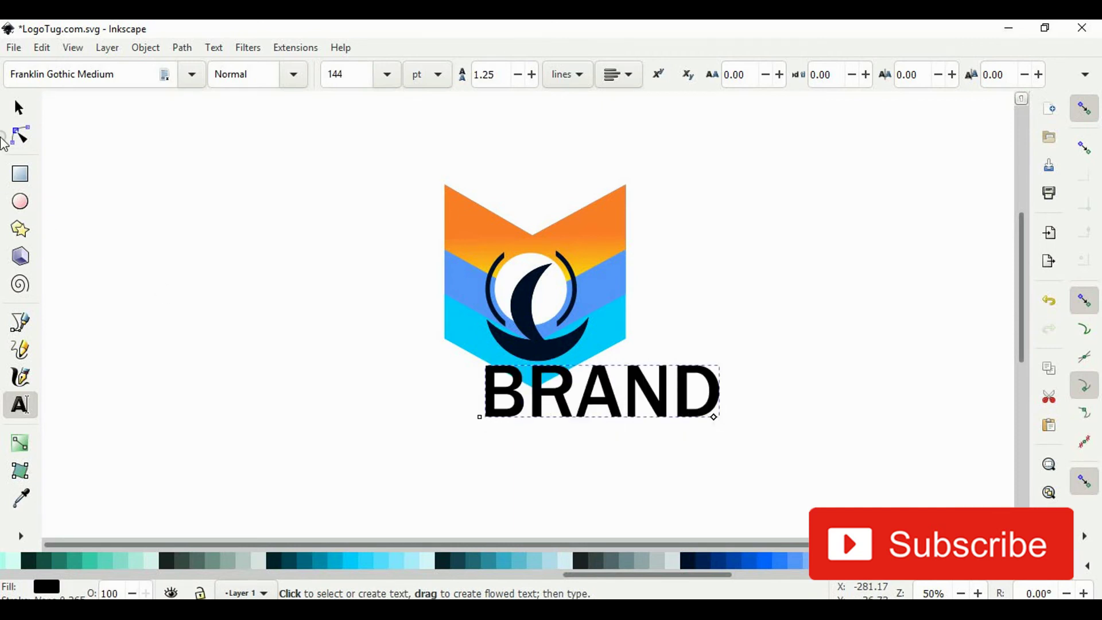
pyautogui.click(19, 107)
pyautogui.moveTo(572, 399); pyautogui.dragTo(512, 427)
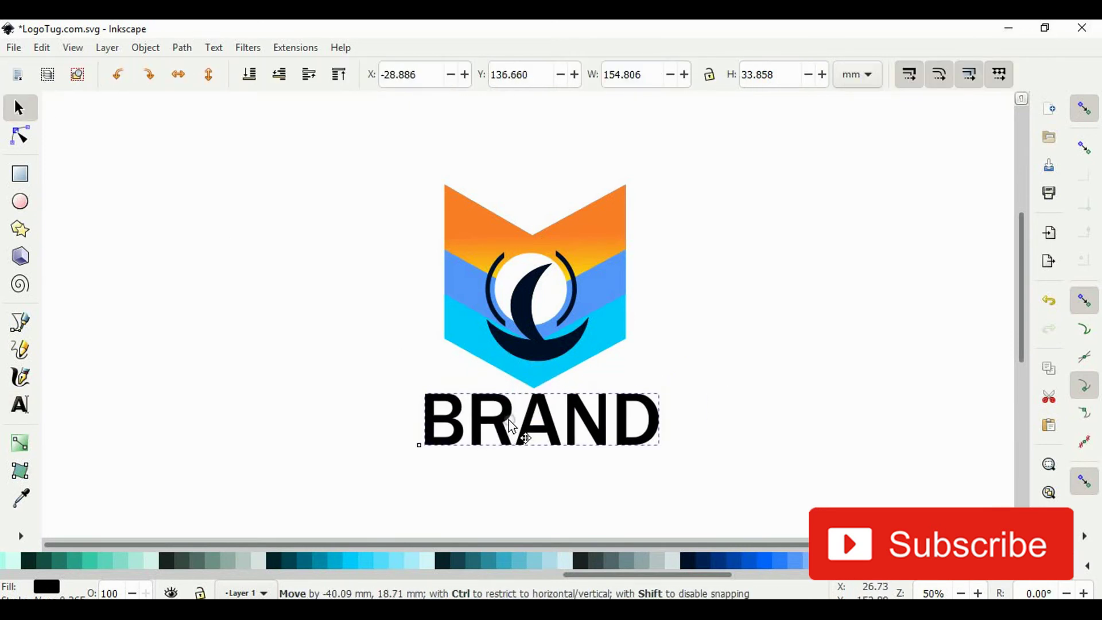
pyautogui.moveTo(658, 452); pyautogui.dragTo(632, 437)
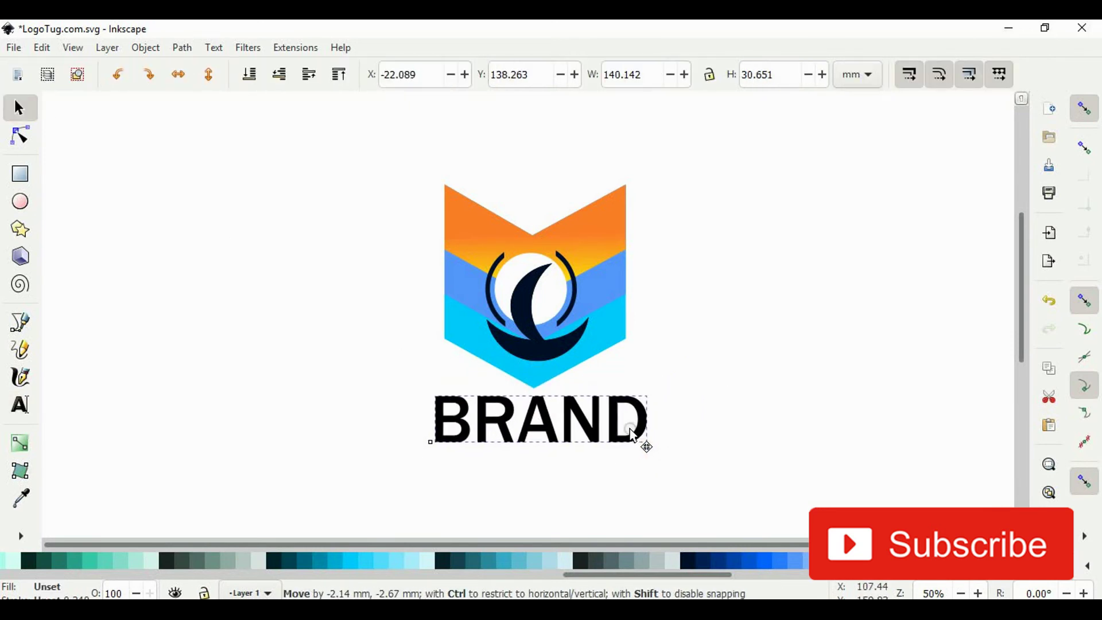
pyautogui.click(695, 566)
pyautogui.click(770, 441)
pyautogui.moveTo(643, 423); pyautogui.dragTo(654, 435)
pyautogui.click(752, 451)
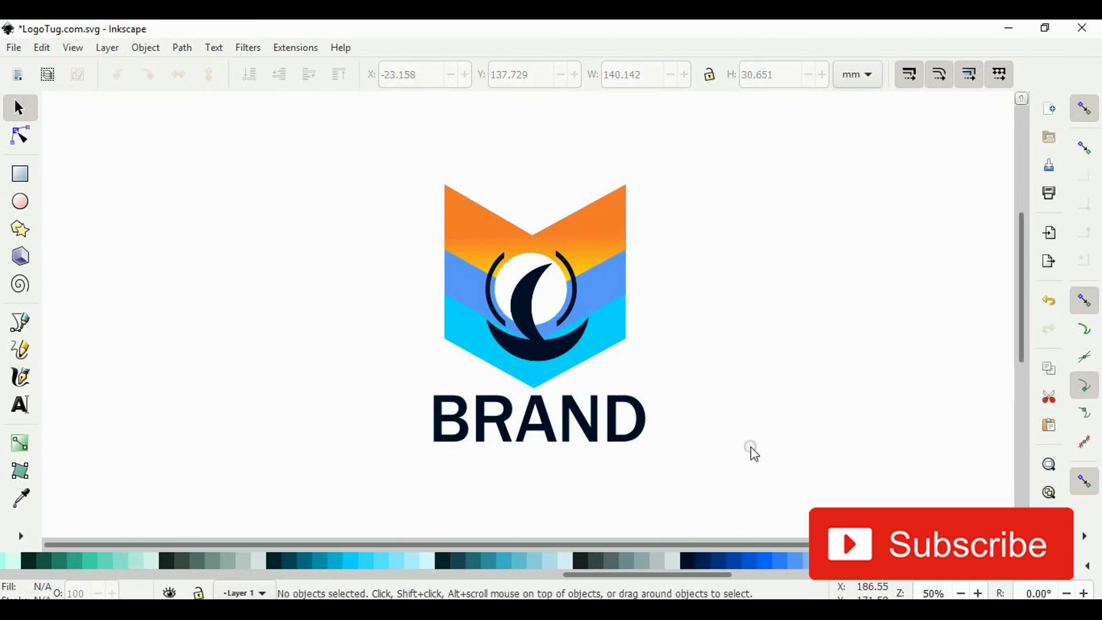
# Extend the title to BRAND NAME, scale it to about three quarters and recentre it
pyautogui.click(652, 436)
pyautogui.doubleClick(656, 436)
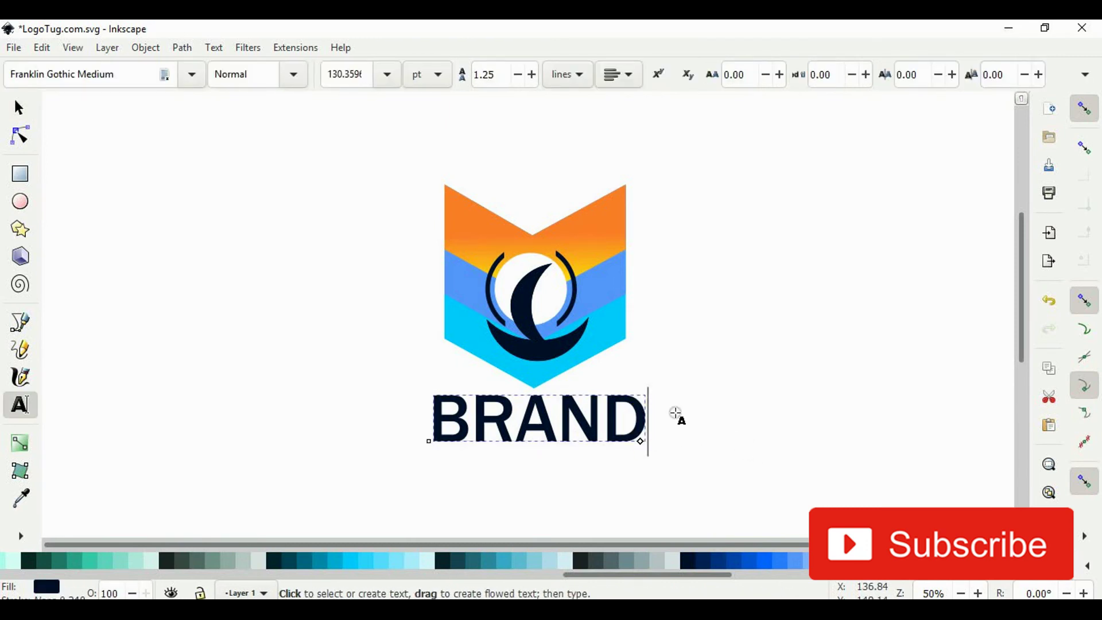
pyautogui.write(' NAME')
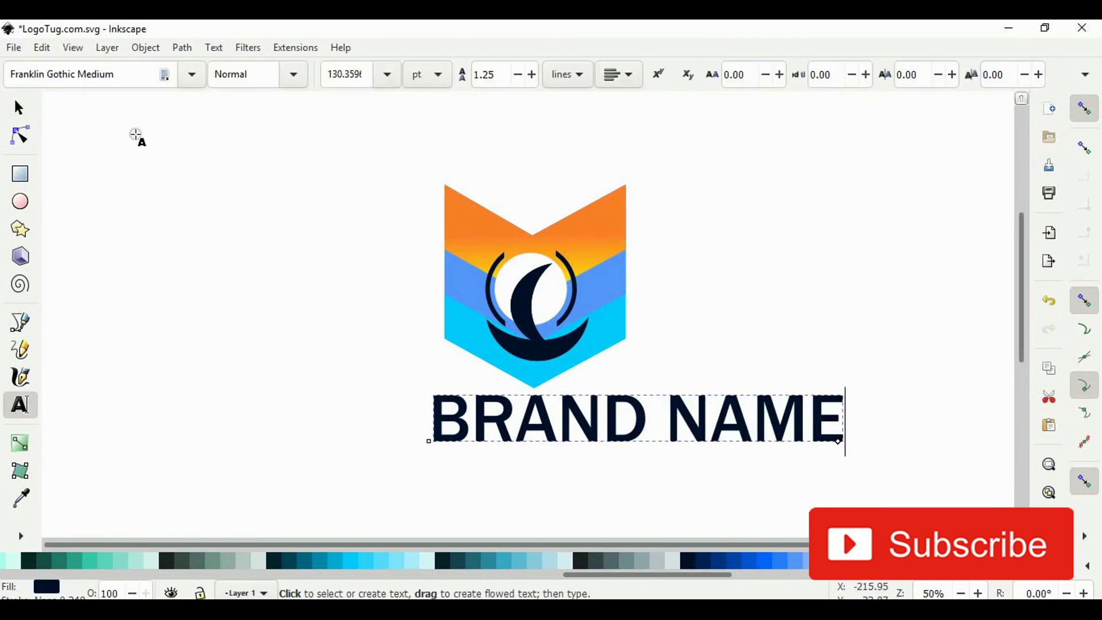
pyautogui.click(18, 107)
pyautogui.moveTo(841, 453)
pyautogui.mouseDown()
pyautogui.moveTo(738, 433)
pyautogui.moveTo(755, 444)
pyautogui.mouseUp()
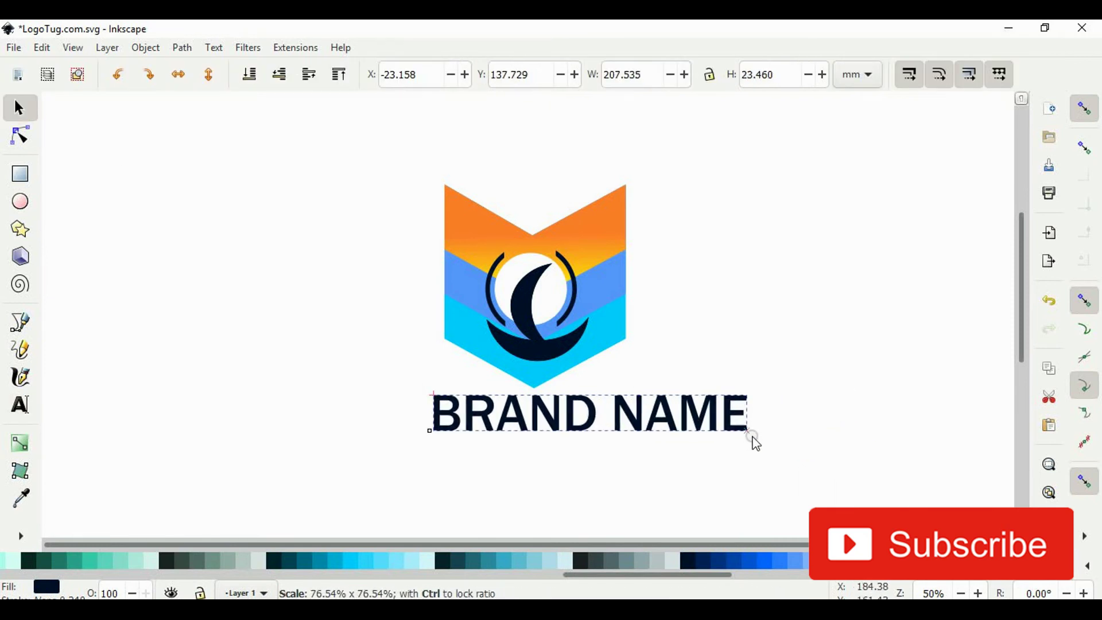
pyautogui.moveTo(674, 413); pyautogui.dragTo(628, 413)
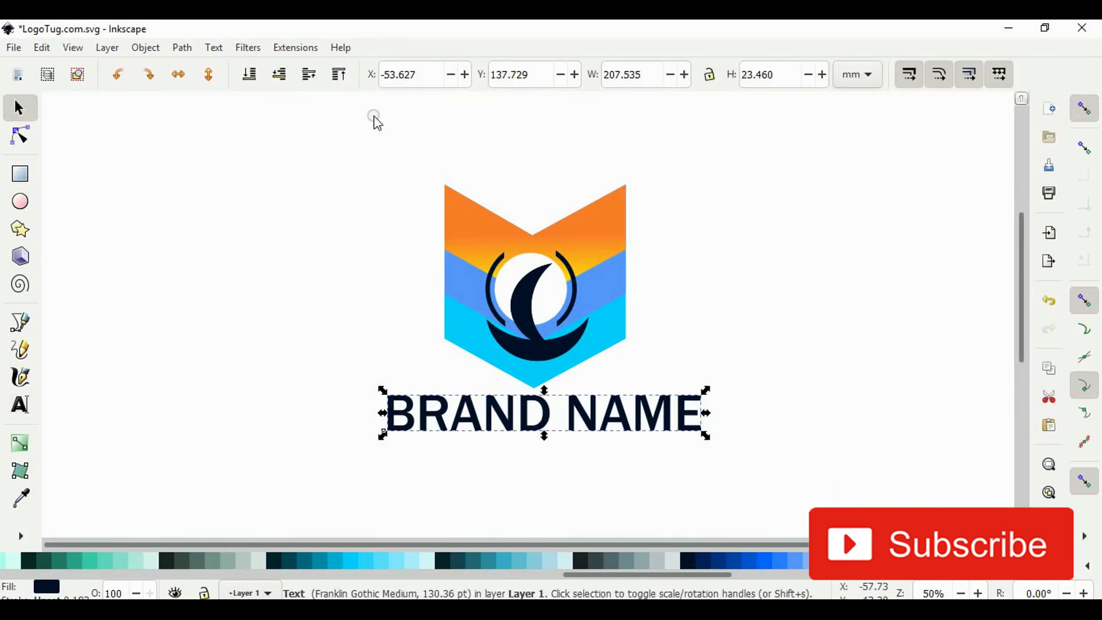
# Shrink the emblem around its centre and lower it toward BRAND NAME
pyautogui.moveTo(374, 118); pyautogui.dragTo(712, 396)
pyautogui.moveTo(387, 119); pyautogui.dragTo(676, 398)
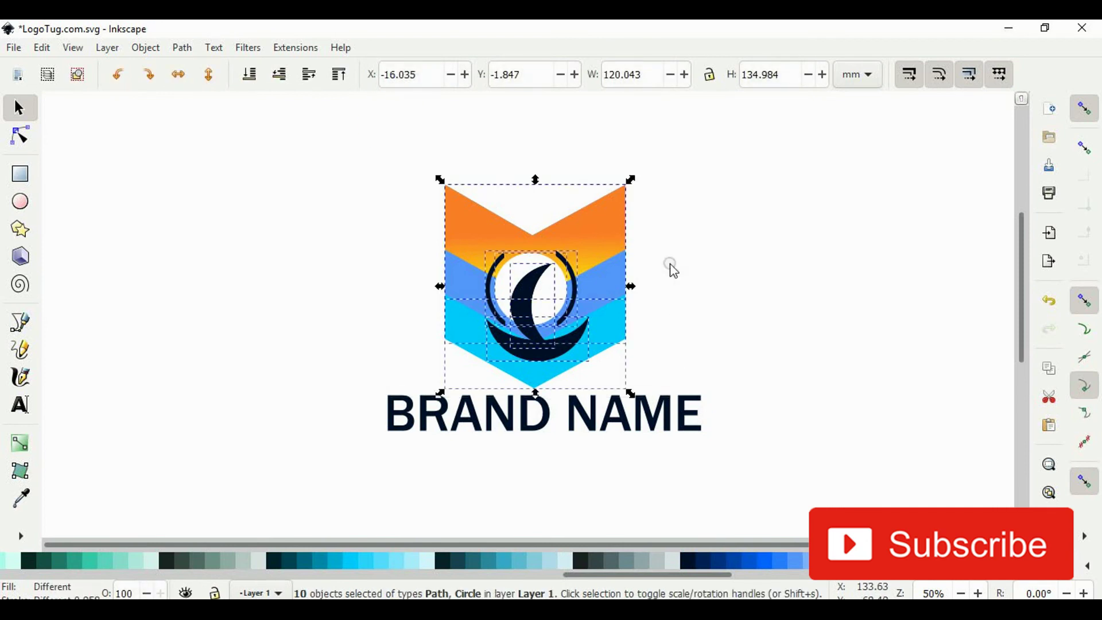
pyautogui.moveTo(630, 180); pyautogui.dragTo(611, 204)
pyautogui.moveTo(572, 261); pyautogui.dragTo(571, 284)
pyautogui.click(798, 421)
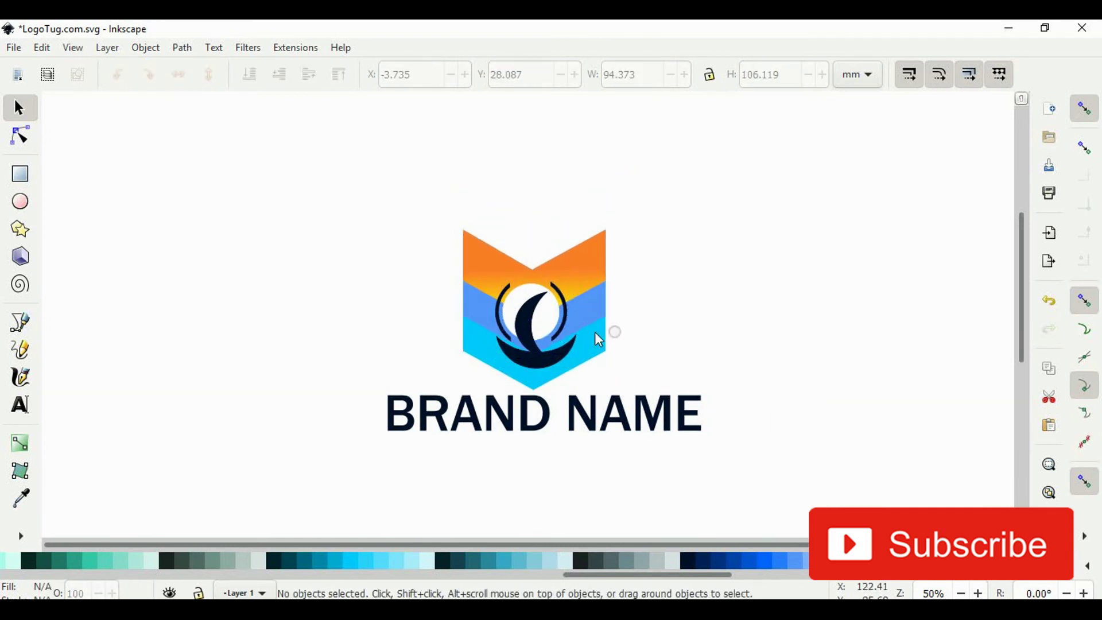
# Add a 'Sub Line Here' text line below BRAND NAME in the Lato font
pyautogui.click(20, 405)
pyautogui.click(368, 511)
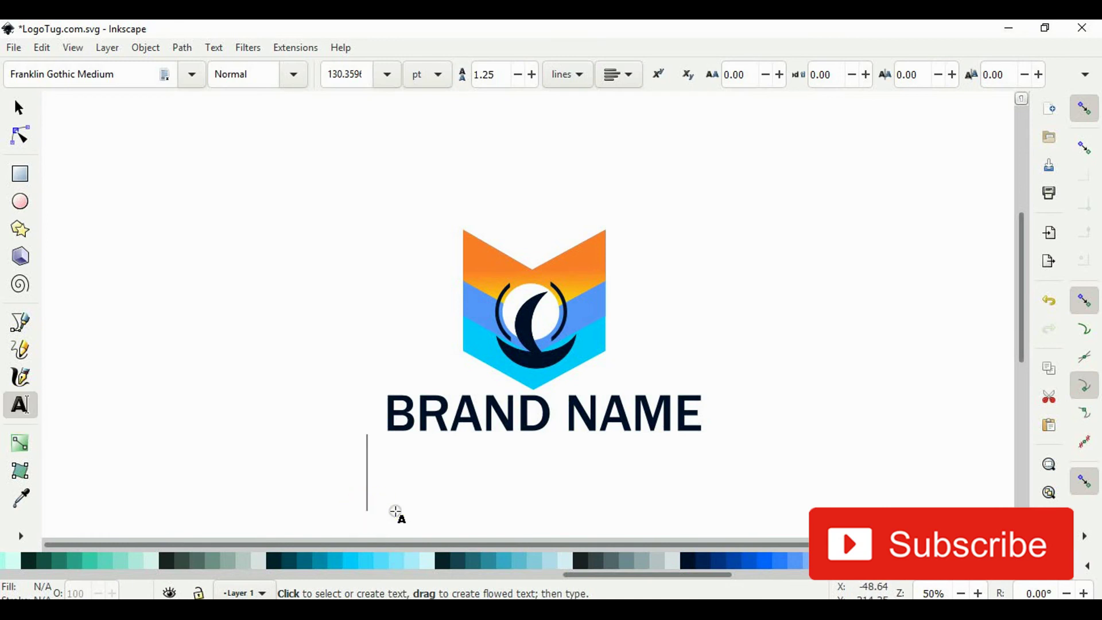
pyautogui.write('Sub ')
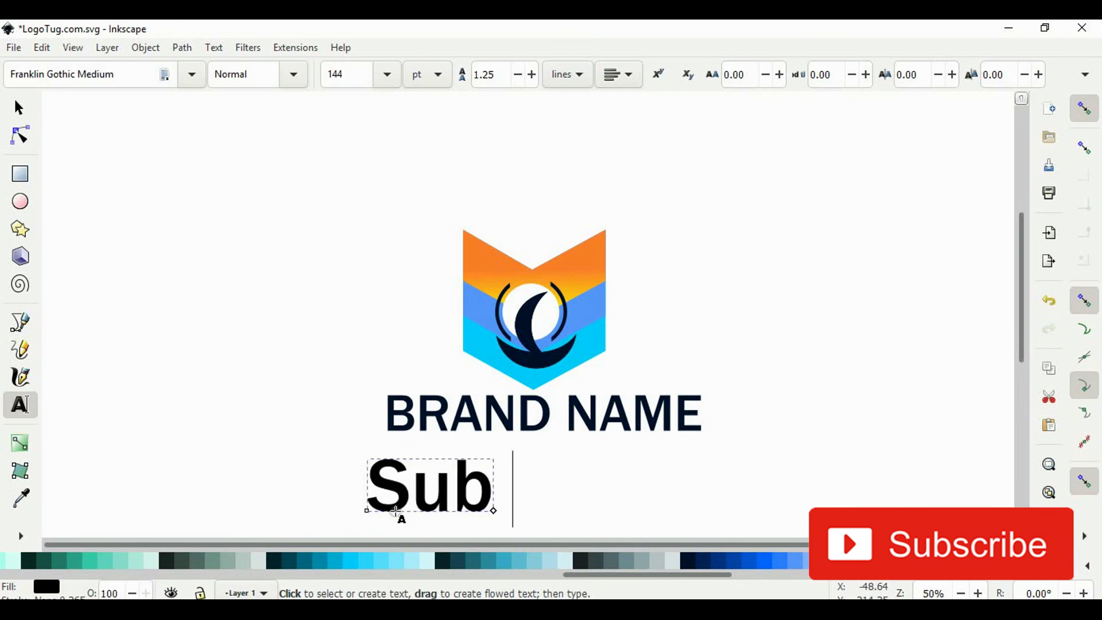
pyautogui.write('Line Here')
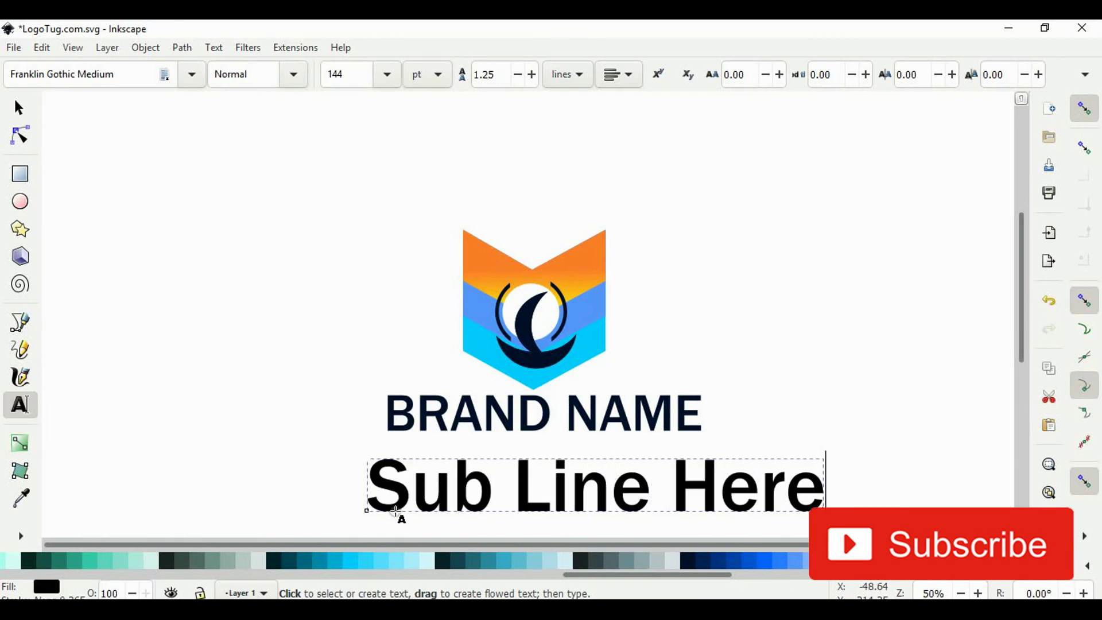
pyautogui.hotkey('ctrl', 'a')
pyautogui.click(19, 108)
pyautogui.click(21, 404)
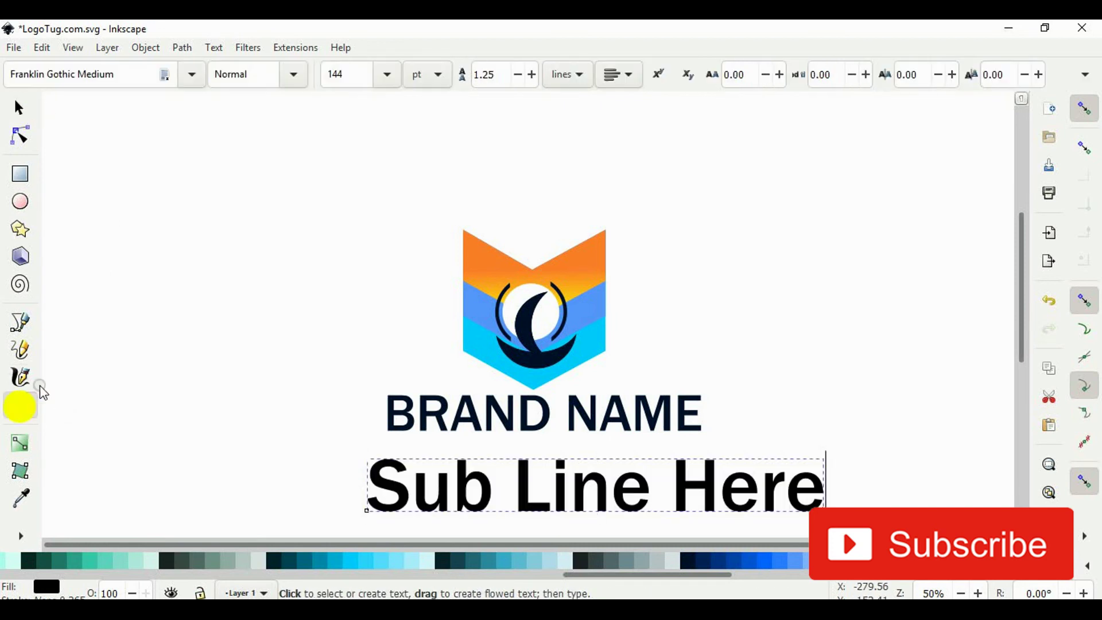
pyautogui.moveTo(143, 74); pyautogui.dragTo(4, 77)
pyautogui.write('la')
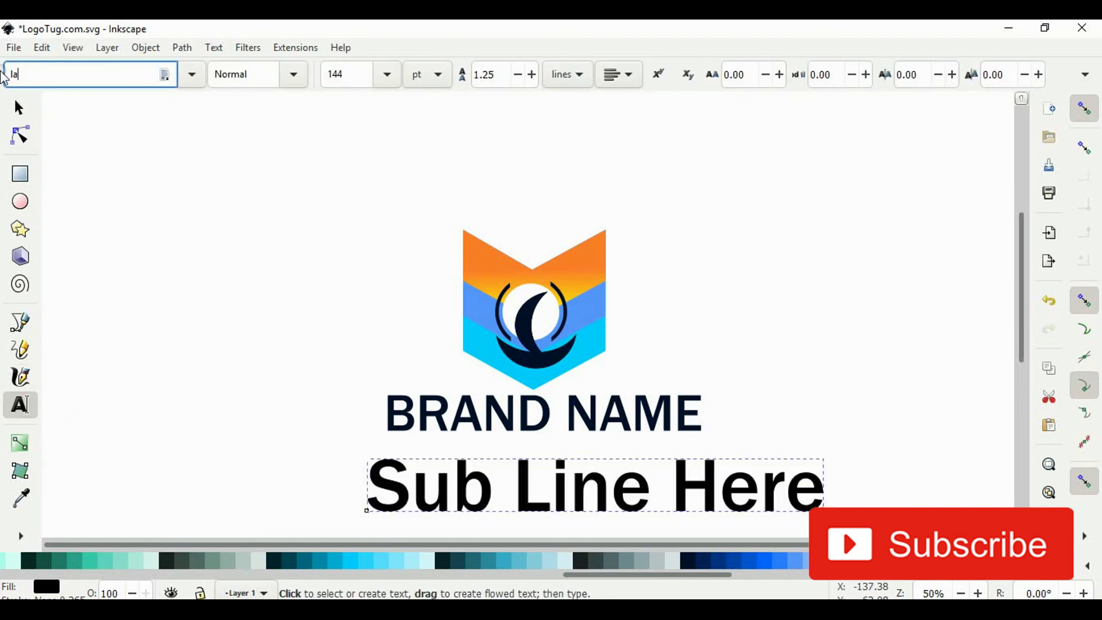
pyautogui.write('to')
pyautogui.press('Return')
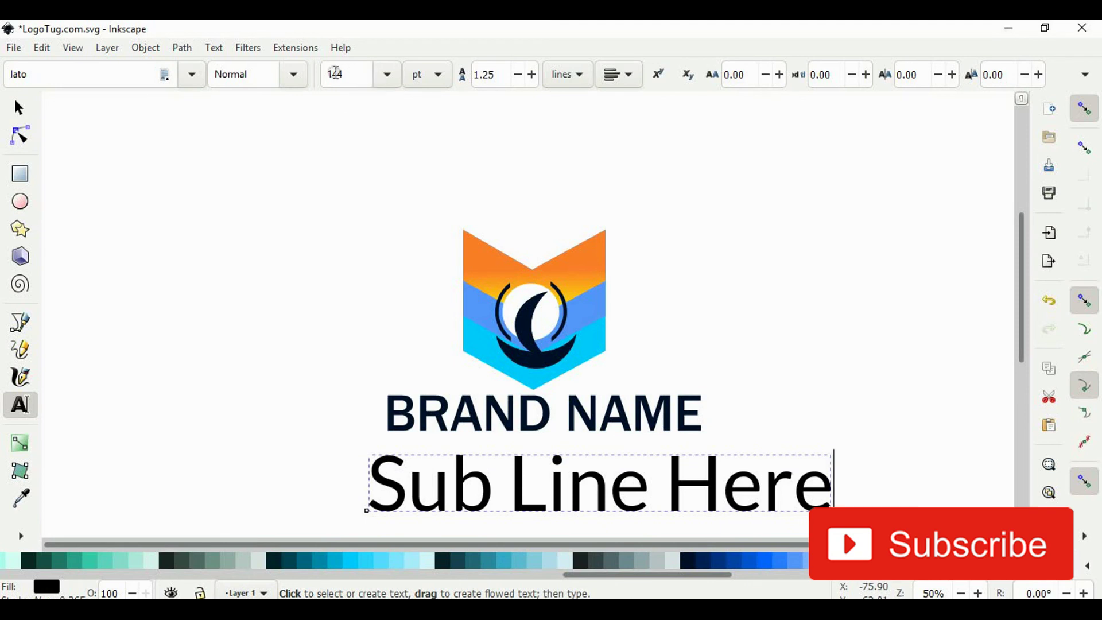
# Scale the tagline to about a third and centre it under BRAND NAME
pyautogui.click(19, 108)
pyautogui.moveTo(832, 514); pyautogui.dragTo(539, 505)
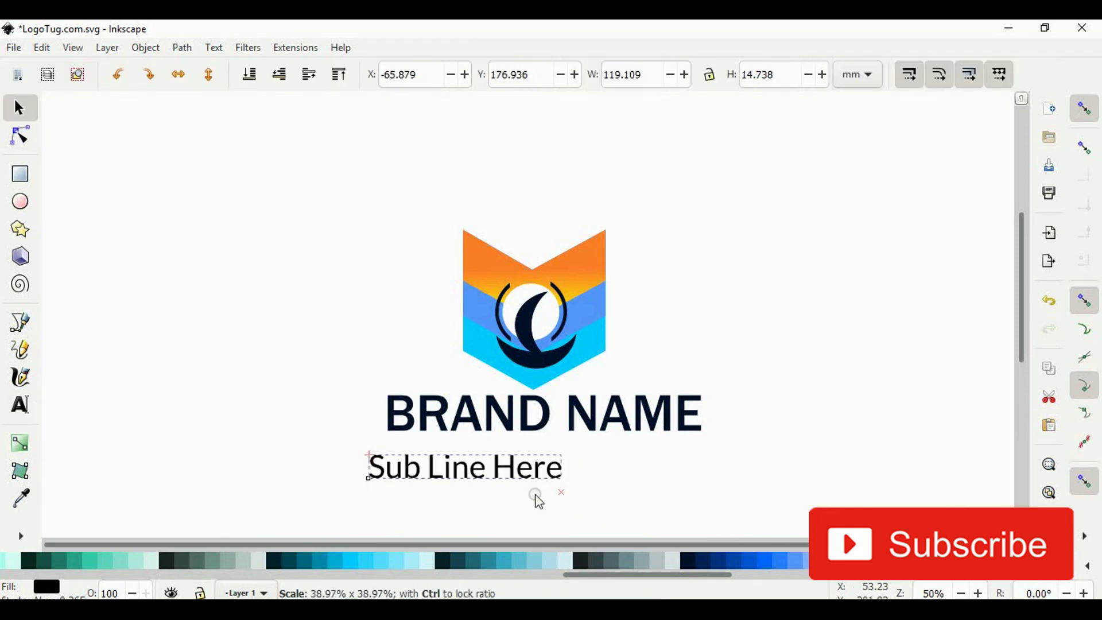
pyautogui.moveTo(502, 470); pyautogui.dragTo(679, 453)
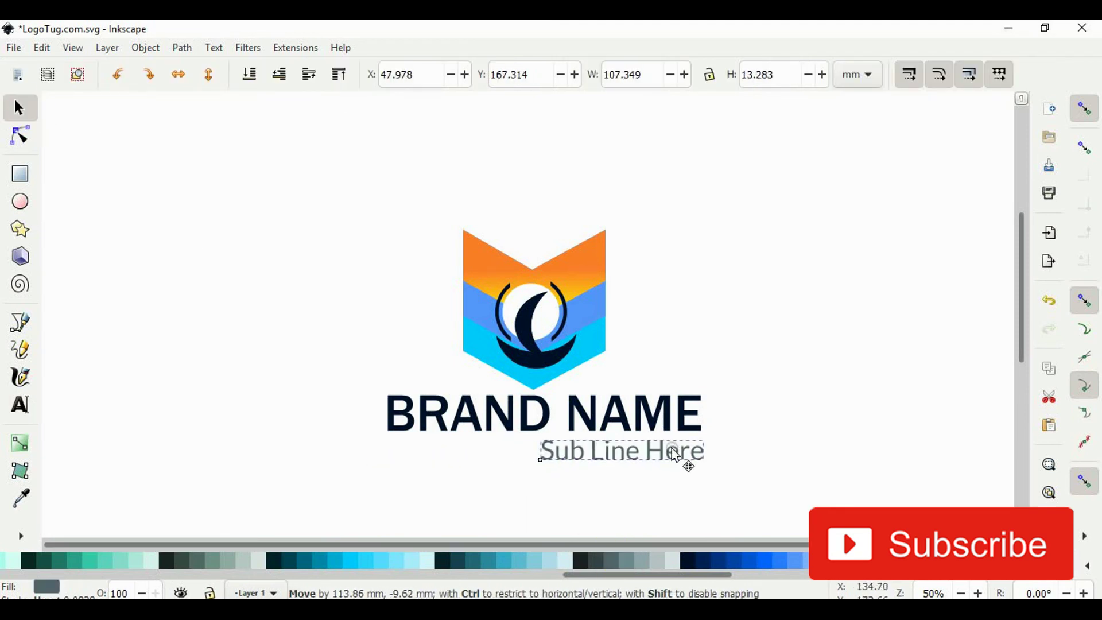
pyautogui.moveTo(544, 458)
pyautogui.mouseDown()
pyautogui.moveTo(382, 495)
pyautogui.moveTo(566, 493)
pyautogui.mouseUp()
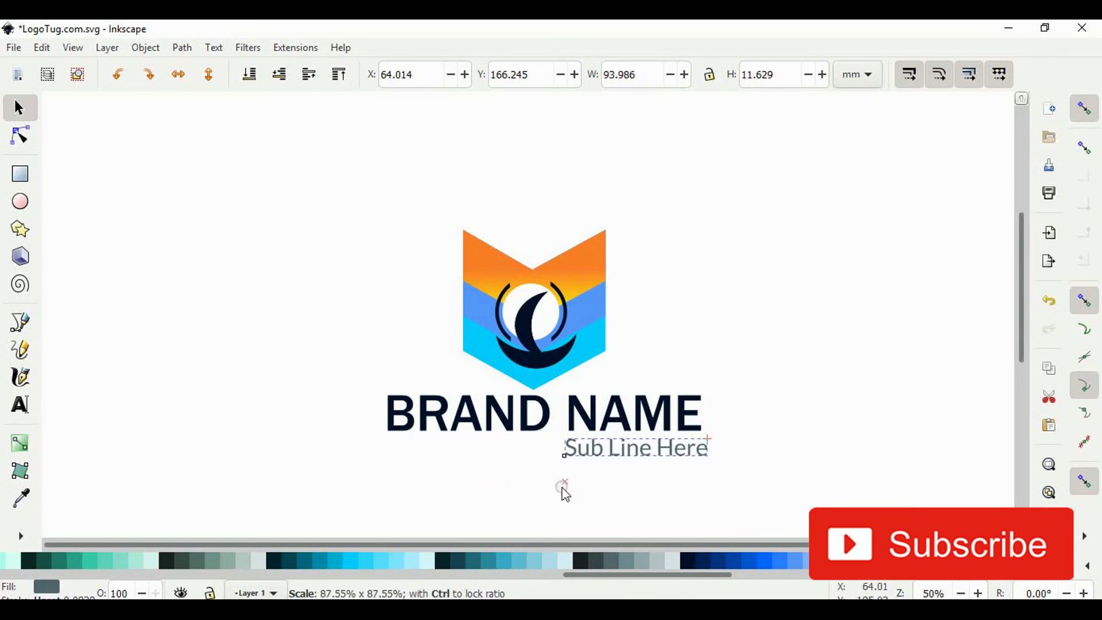
pyautogui.click(610, 487)
pyautogui.moveTo(598, 454); pyautogui.dragTo(536, 456)
pyautogui.click(655, 509)
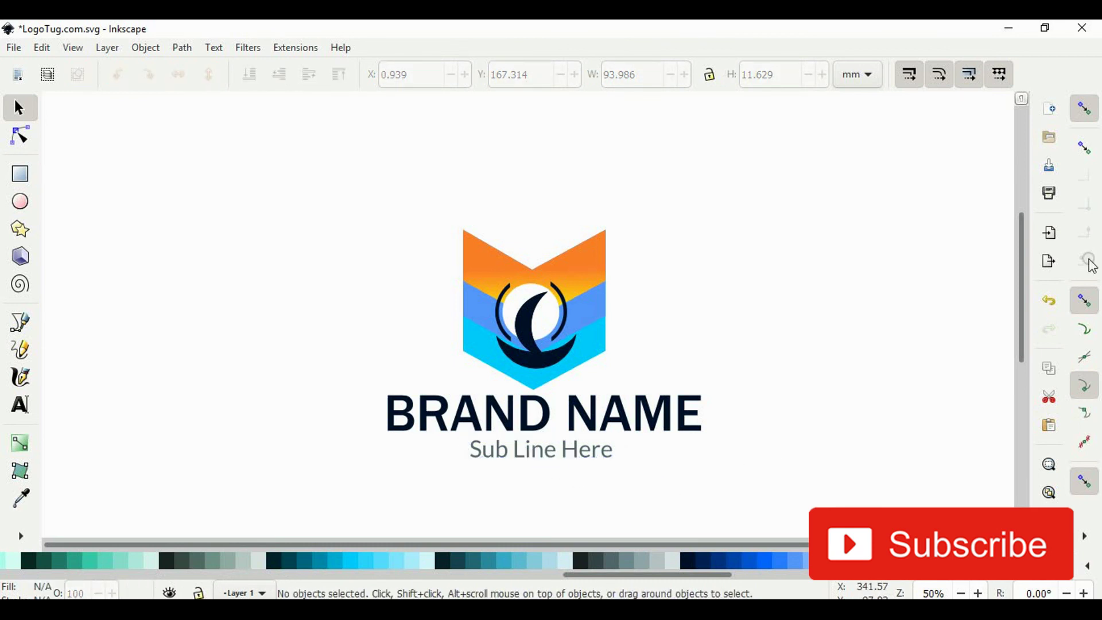
# Shrink BRAND NAME and the tagline together, recentre them under the emblem, and save
pyautogui.moveTo(1023, 281); pyautogui.dragTo(1023, 293)
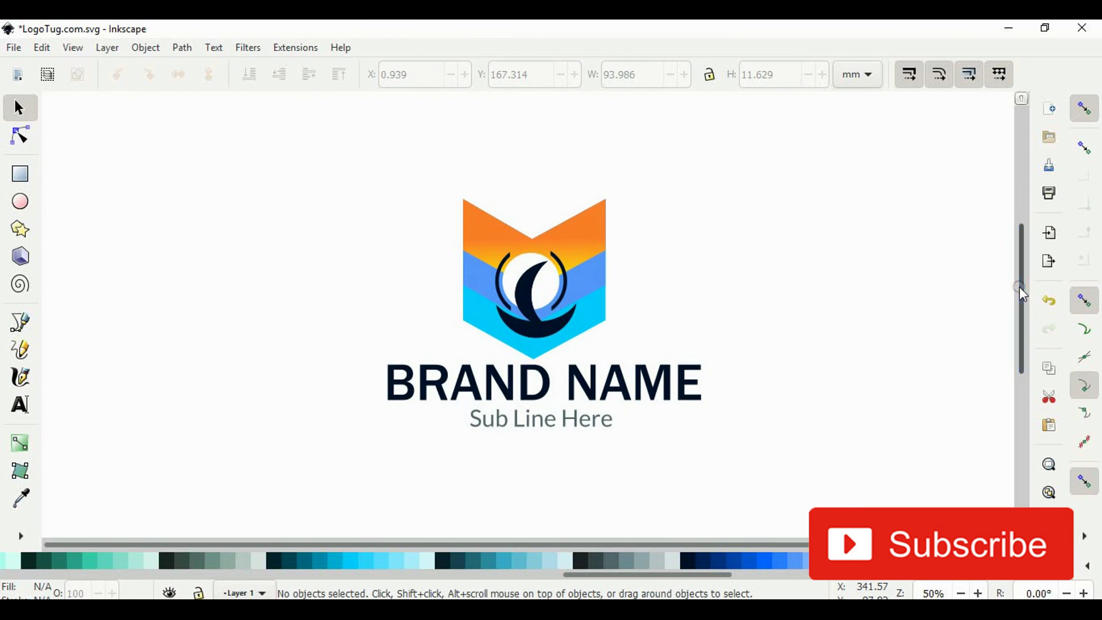
pyautogui.moveTo(816, 484); pyautogui.dragTo(293, 342)
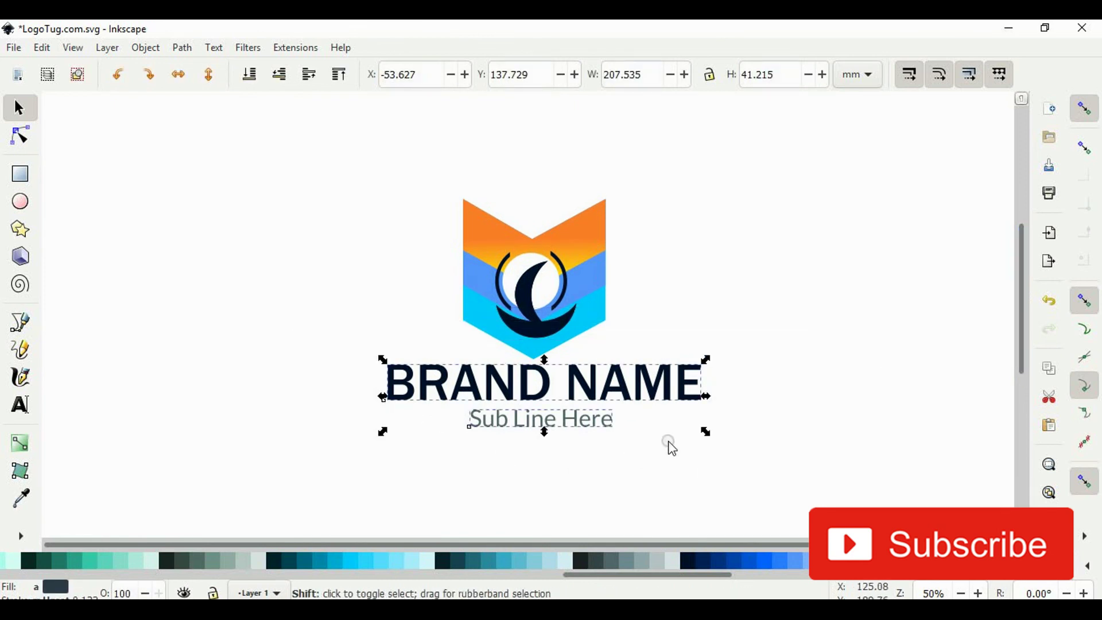
pyautogui.moveTo(706, 432); pyautogui.dragTo(691, 431)
pyautogui.moveTo(630, 384); pyautogui.dragTo(633, 390)
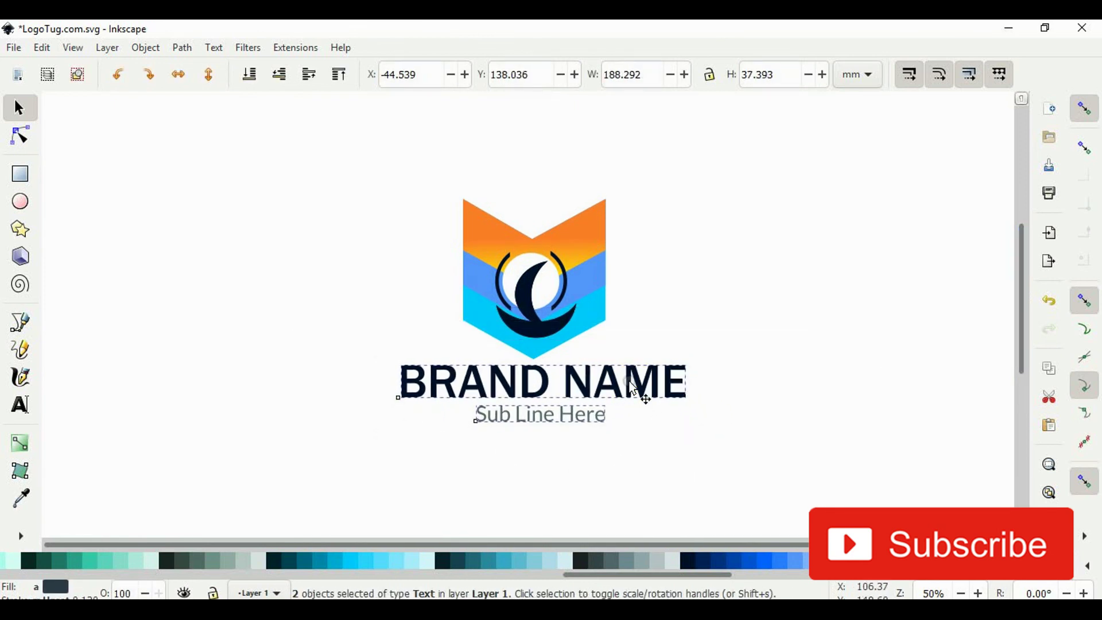
pyautogui.click(797, 364)
pyautogui.hotkey('ctrl', 's')
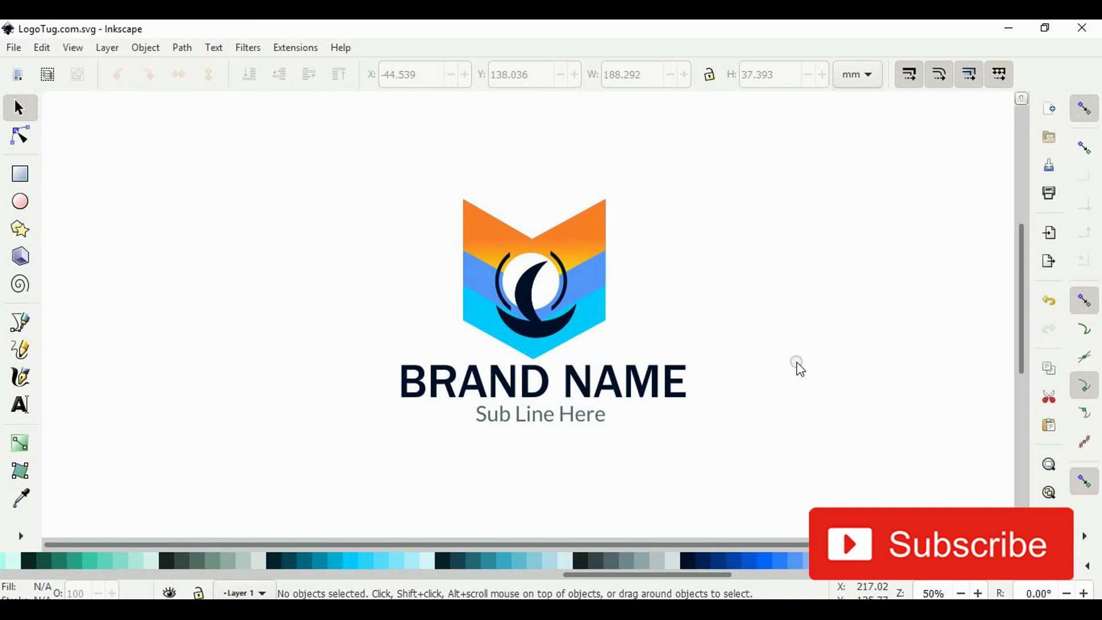
pyautogui.hotkey('ctrl', 'shift')
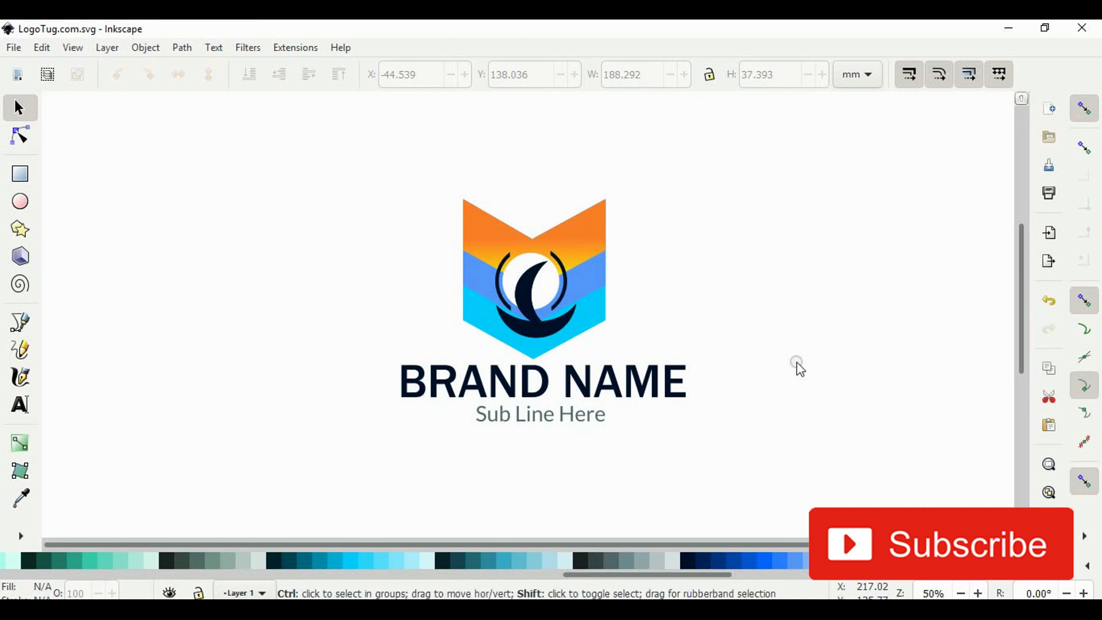